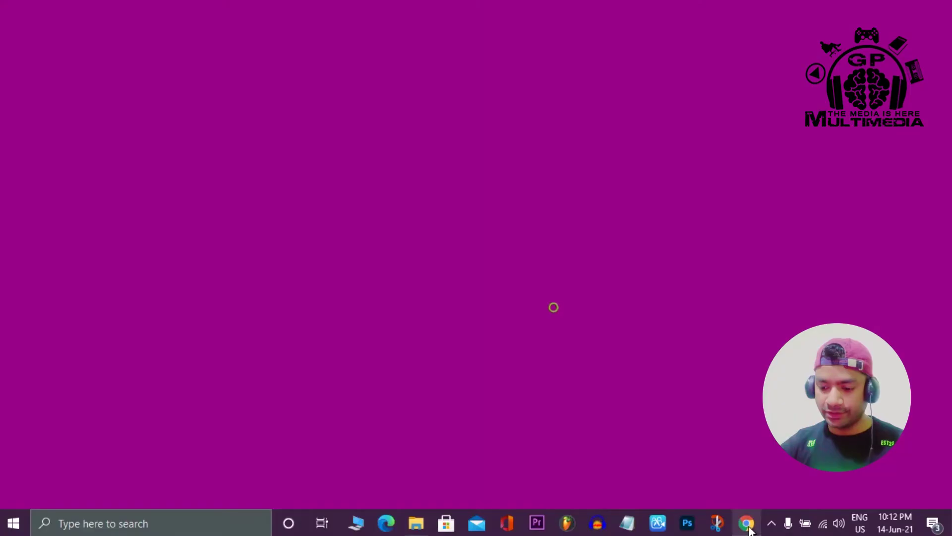
Search Google for 'hubspot email signature' and open HubSpot's Free Email Signature Template Generator.
{"action": "left_click", "coordinate": [748, 525]}
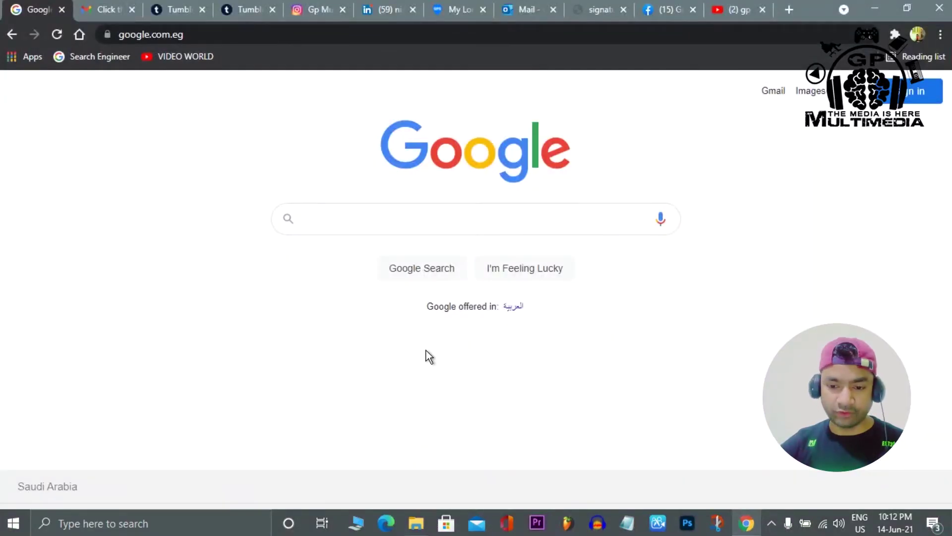
{"action": "left_click", "coordinate": [358, 211]}
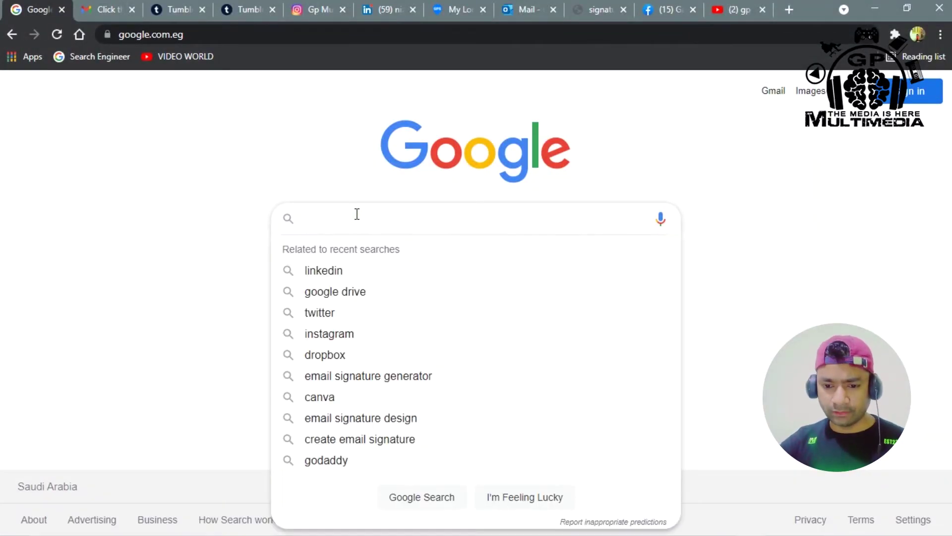
{"action": "type", "text": "hubspot"}
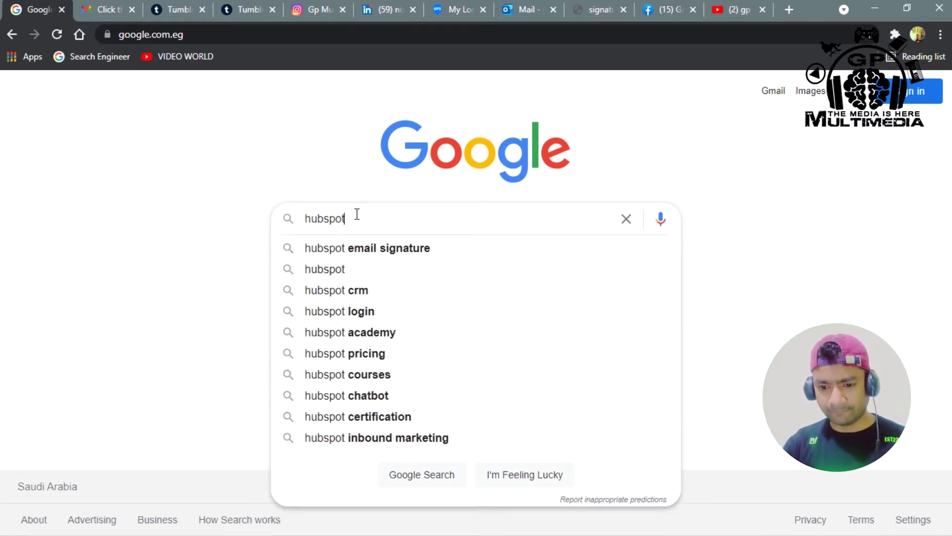
{"action": "key", "text": "Down"}
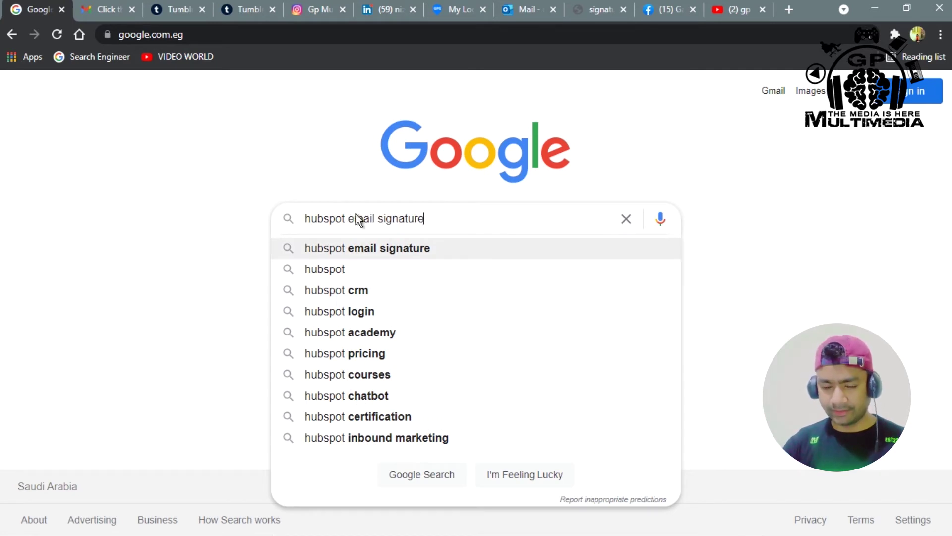
{"action": "key", "text": "Return"}
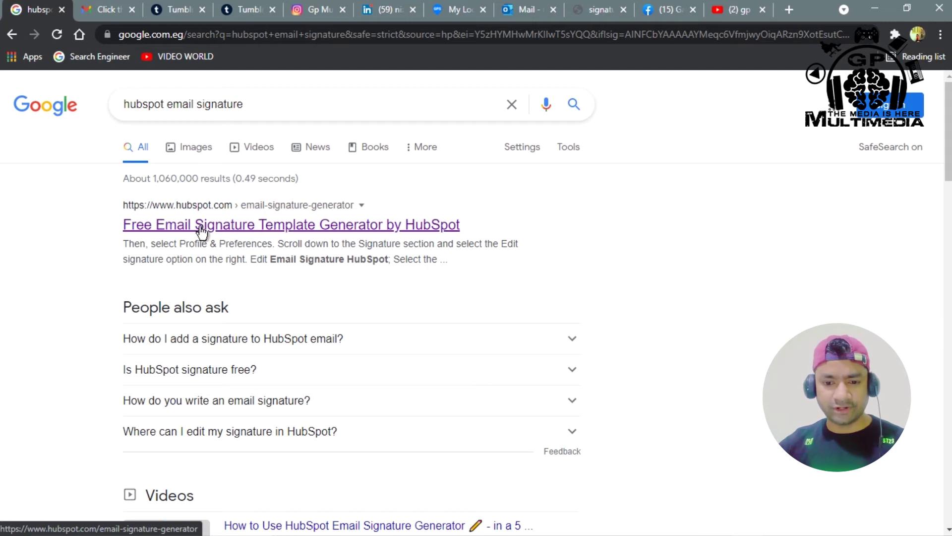
{"action": "left_click", "coordinate": [227, 229]}
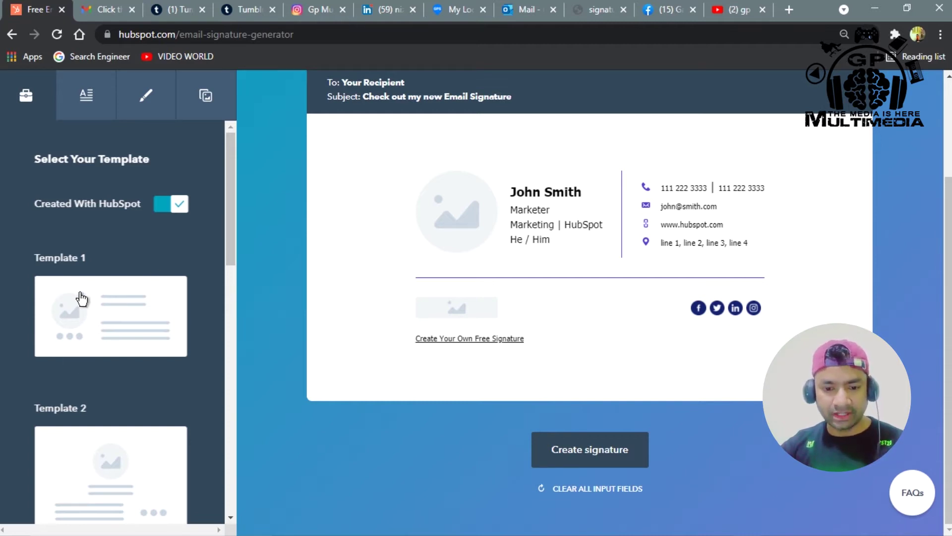
Try Templates 1 and 2, settle on Template 3, and bring up the signature details form.
{"action": "left_click", "coordinate": [98, 317]}
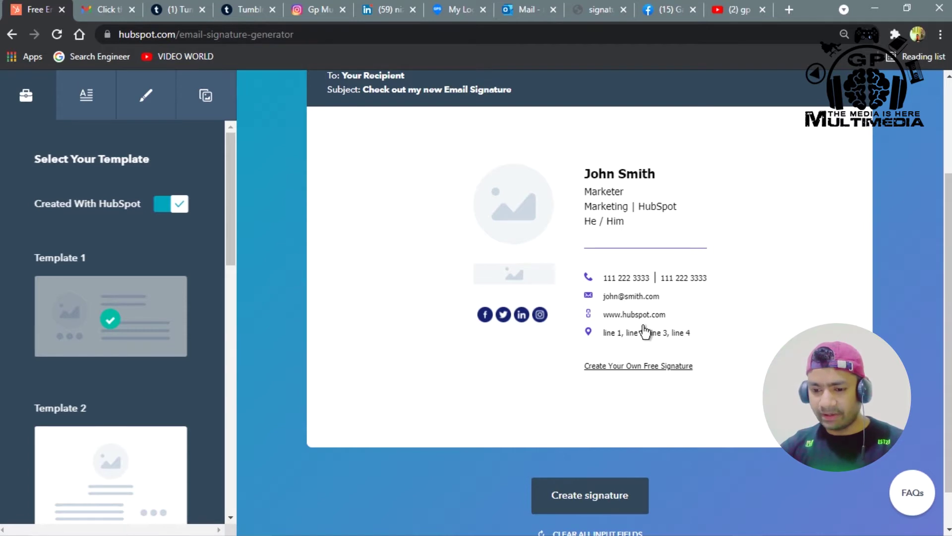
{"action": "left_click_drag", "start_coordinate": [233, 213], "coordinate": [233, 269]}
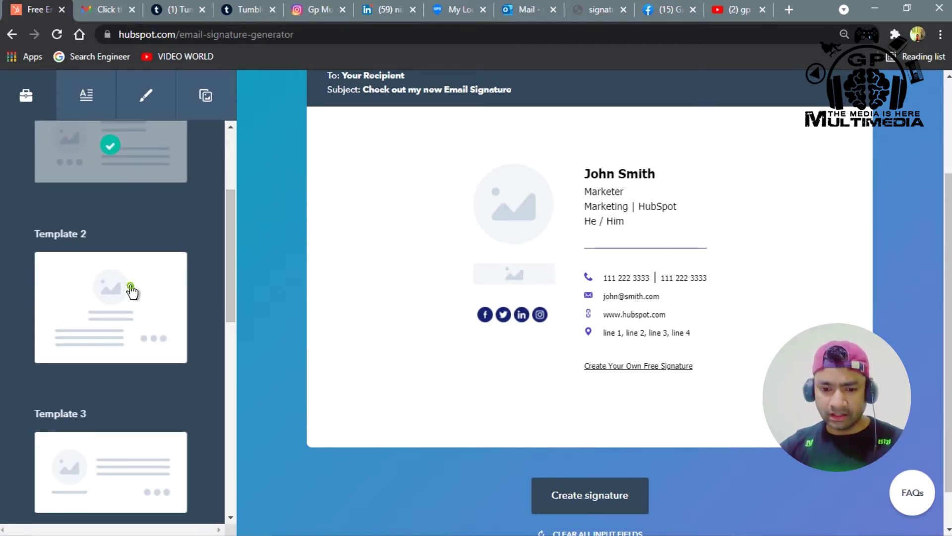
{"action": "left_click", "coordinate": [136, 307]}
{"action": "scroll", "coordinate": [609, 364], "scroll_direction": "down", "scroll_amount": 3}
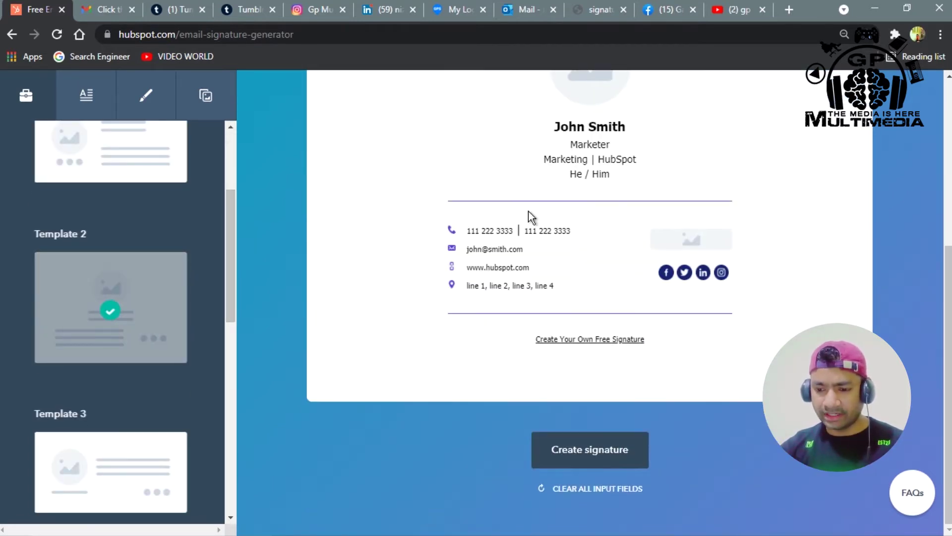
{"action": "scroll", "coordinate": [144, 337], "scroll_direction": "down", "scroll_amount": 3}
{"action": "left_click", "coordinate": [145, 337]}
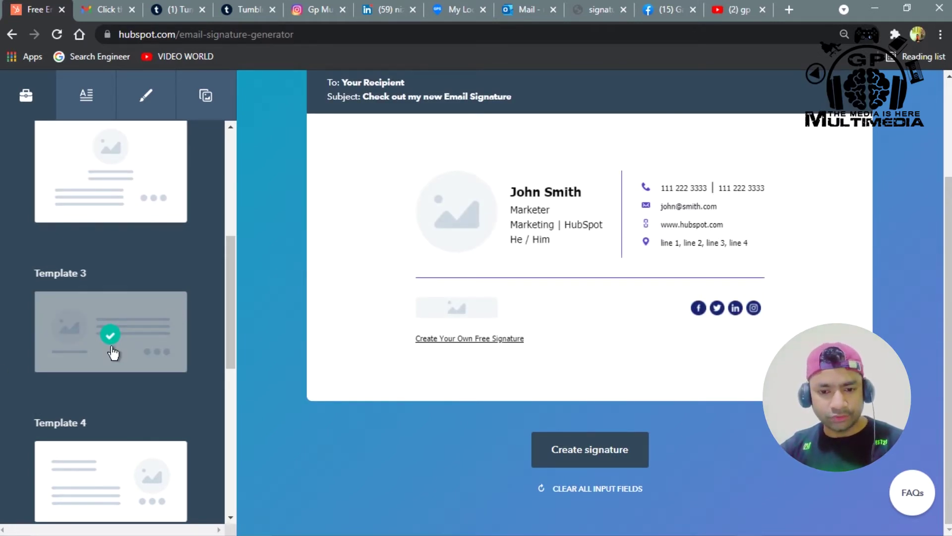
{"action": "left_click", "coordinate": [86, 97]}
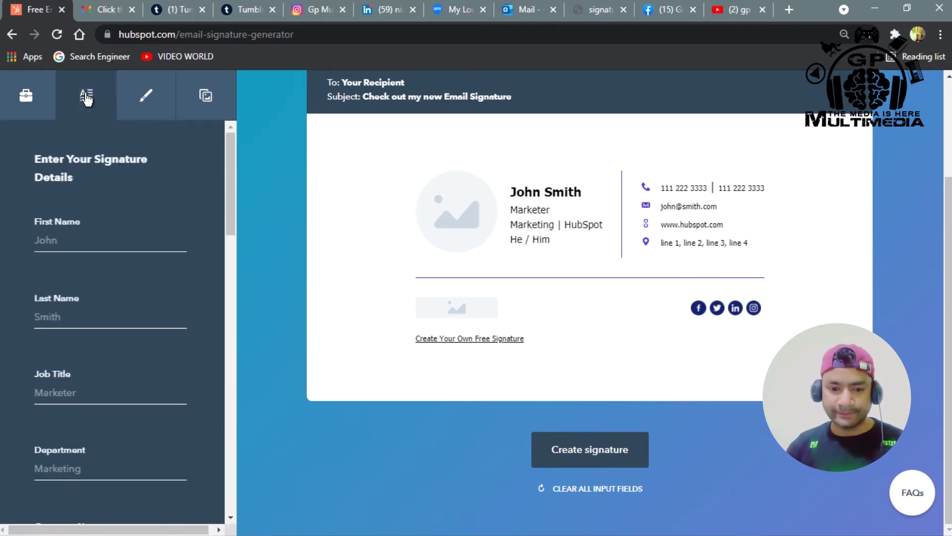
Enter the person's first and last name and the job title Assistant Operation Manager.
{"action": "left_click", "coordinate": [49, 243]}
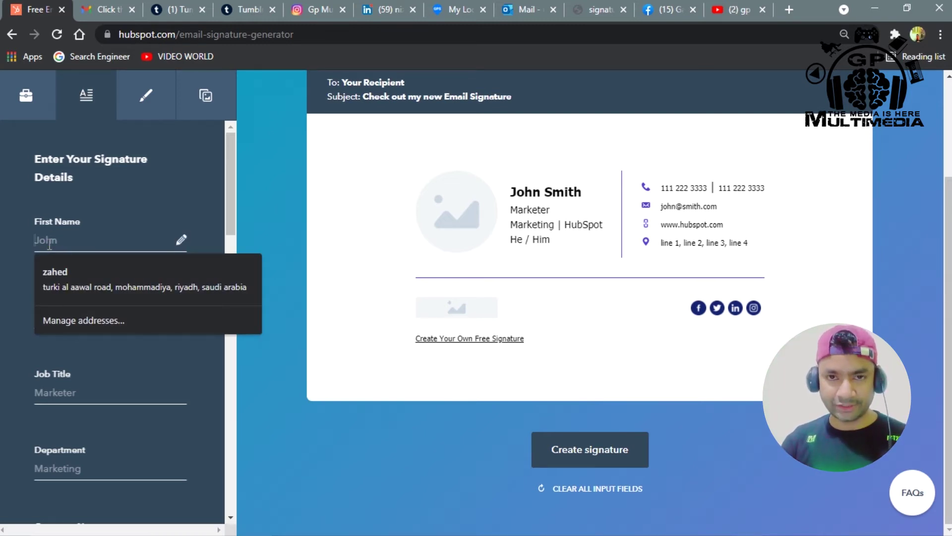
{"action": "key", "text": "Tab"}
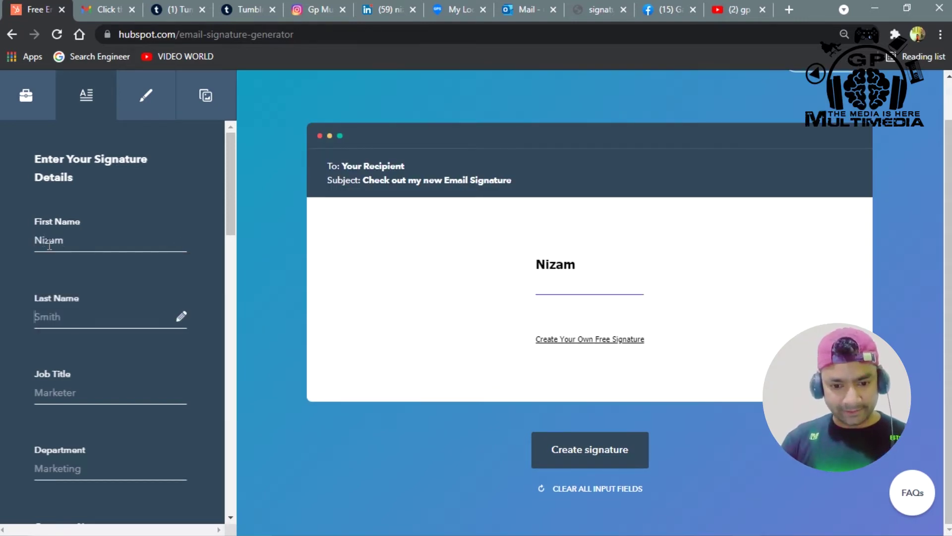
{"action": "key", "text": "Tab"}
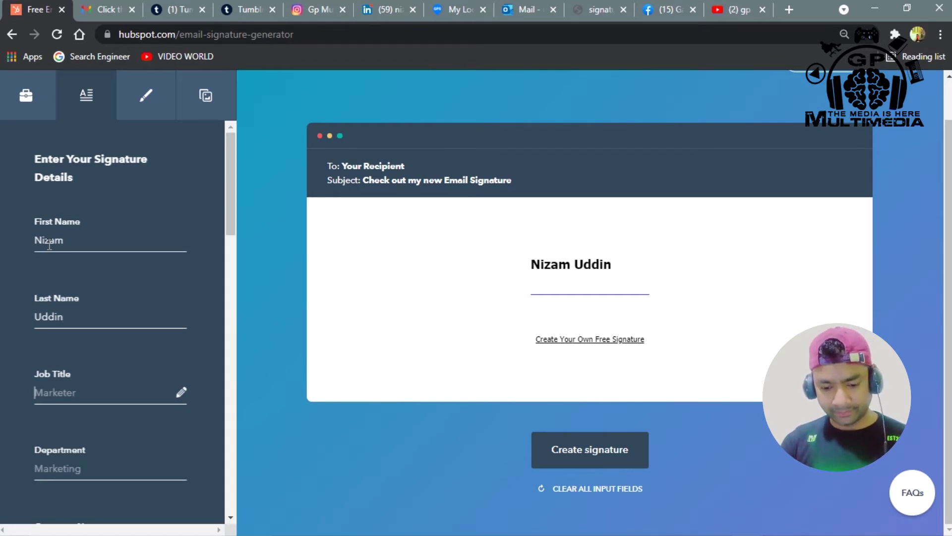
{"action": "type", "text": "Assistant"}
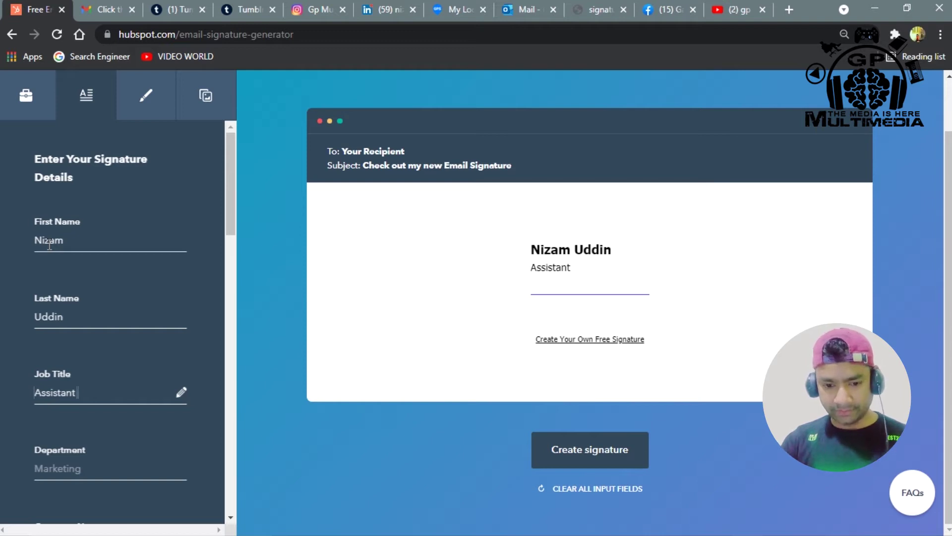
{"action": "type", "text": " Operation Manager"}
Set department to Food & Beverage and company to Pandemic Coffee, fixing the company typo.
{"action": "scroll", "coordinate": [179, 415], "scroll_direction": "down", "scroll_amount": 3}
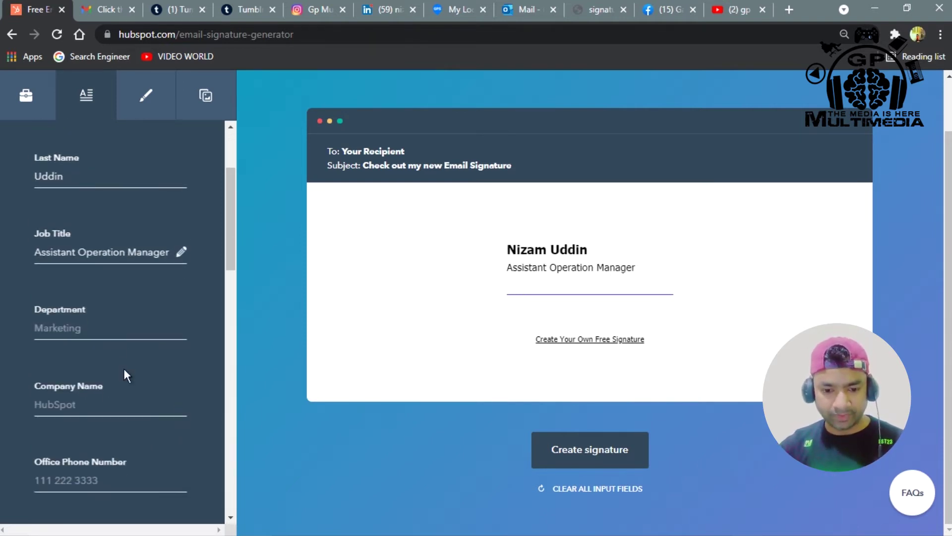
{"action": "left_click", "coordinate": [110, 330]}
{"action": "type", "text": "Food "}
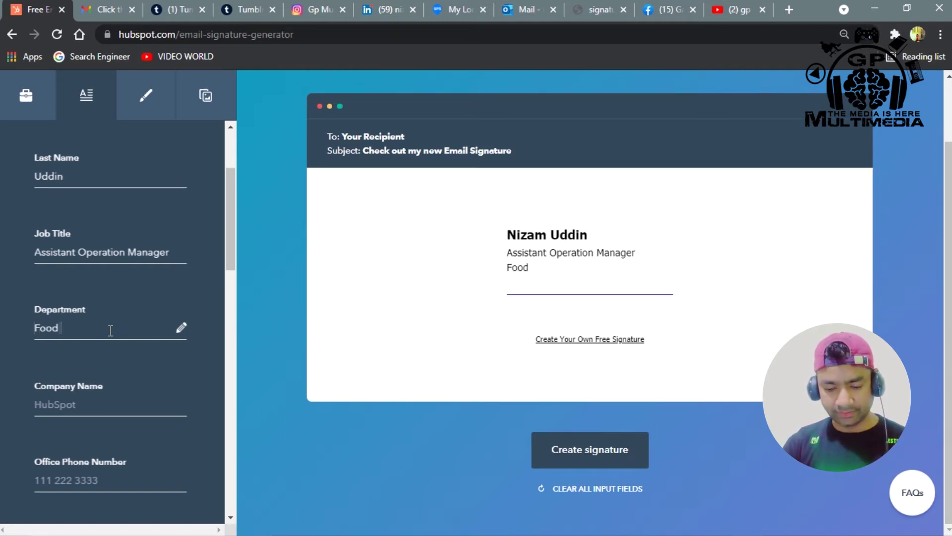
{"action": "type", "text": "& "}
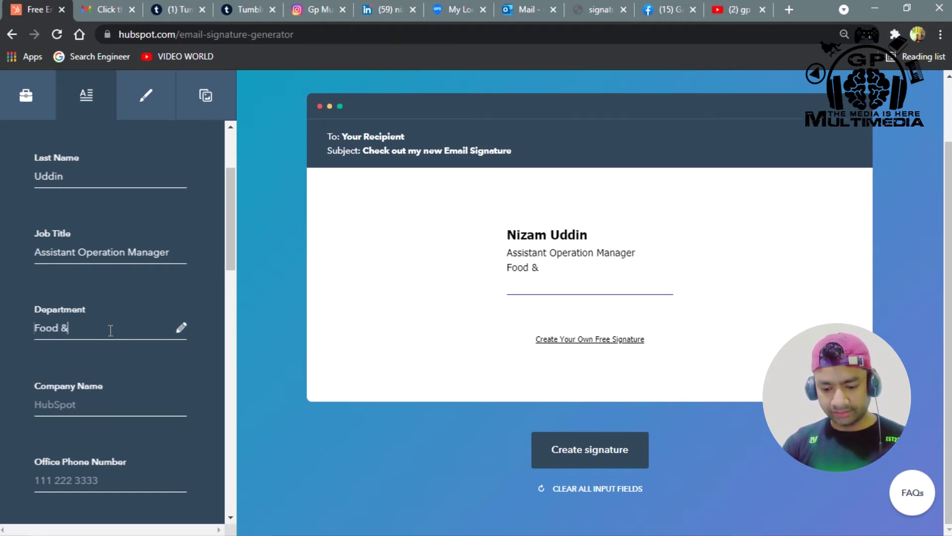
{"action": "type", "text": "Beverag"}
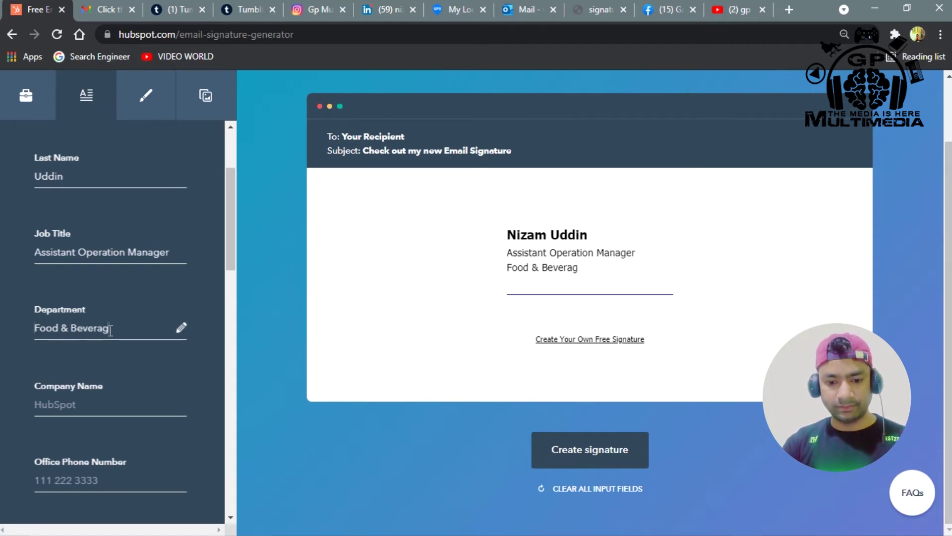
{"action": "type", "text": "e"}
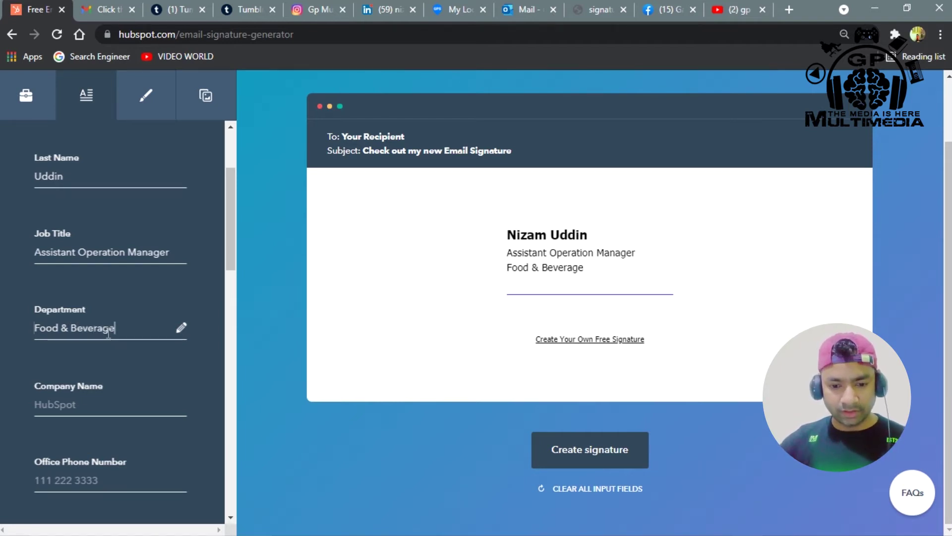
{"action": "left_click", "coordinate": [86, 406]}
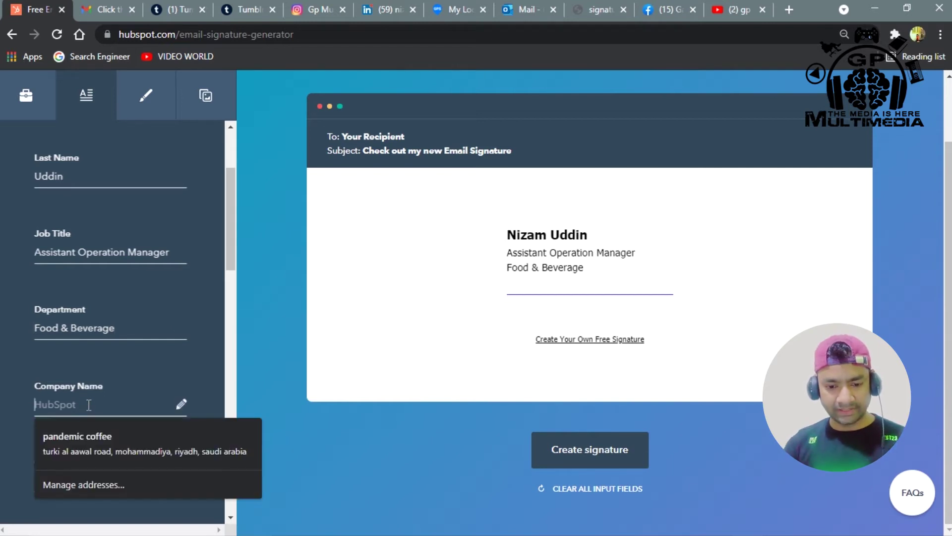
{"action": "type", "text": "Pan"}
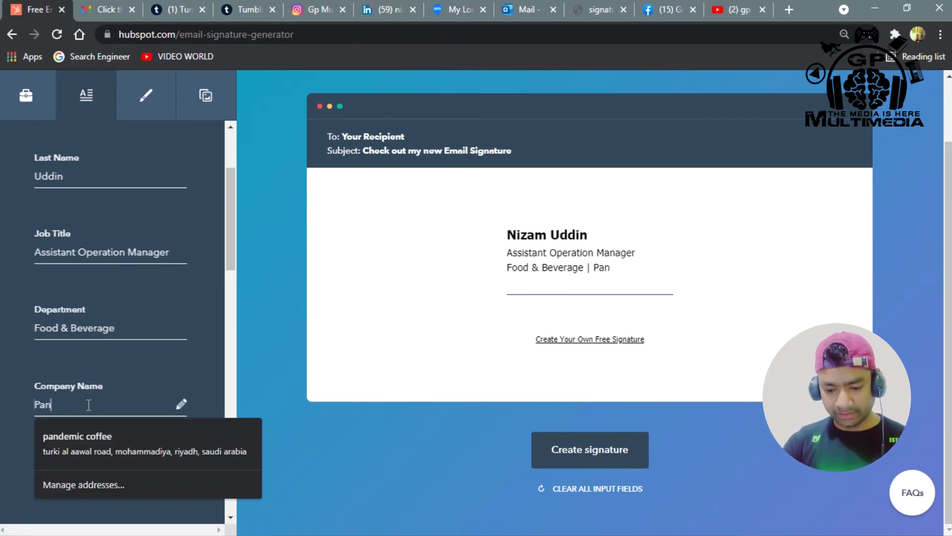
{"action": "type", "text": "edcmi"}
{"action": "key", "text": "BackSpace"}
{"action": "key", "text": "BackSpace"}
{"action": "key", "text": "BackSpace"}
{"action": "type", "text": "e"}
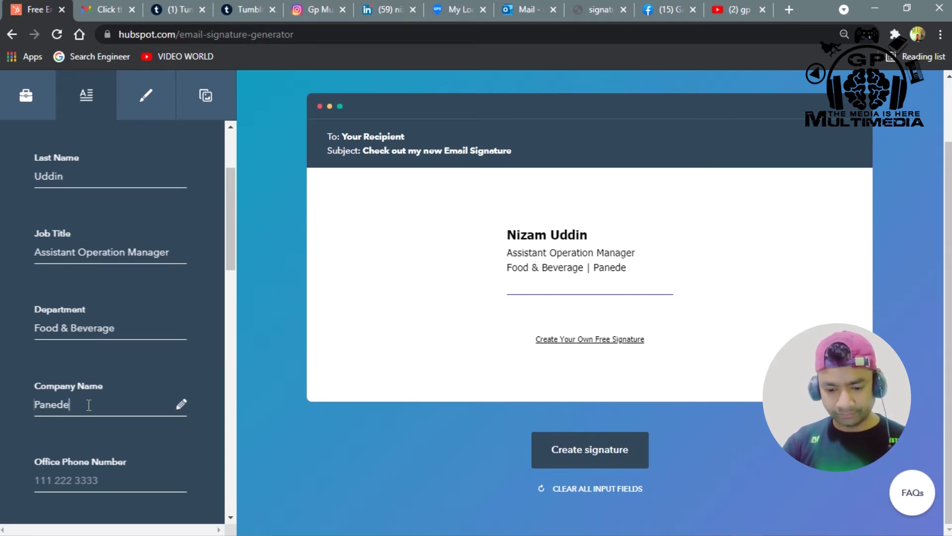
{"action": "type", "text": "mic"}
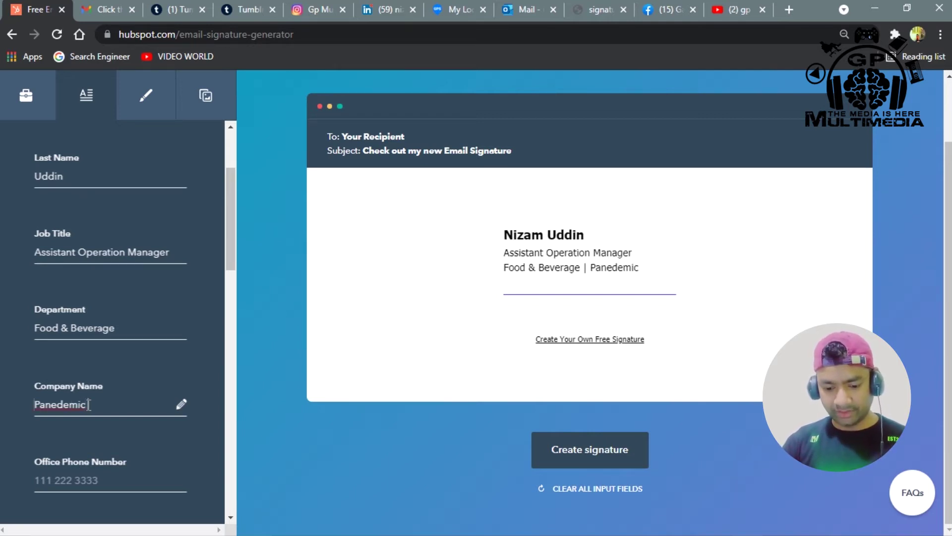
{"action": "type", "text": " Coffee"}
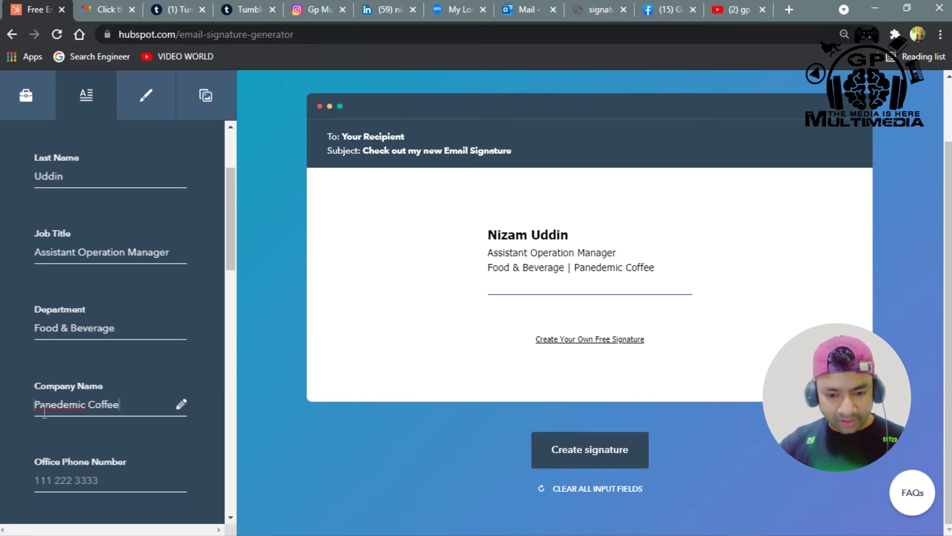
{"action": "left_click", "coordinate": [56, 406]}
{"action": "key", "text": "BackSpace"}
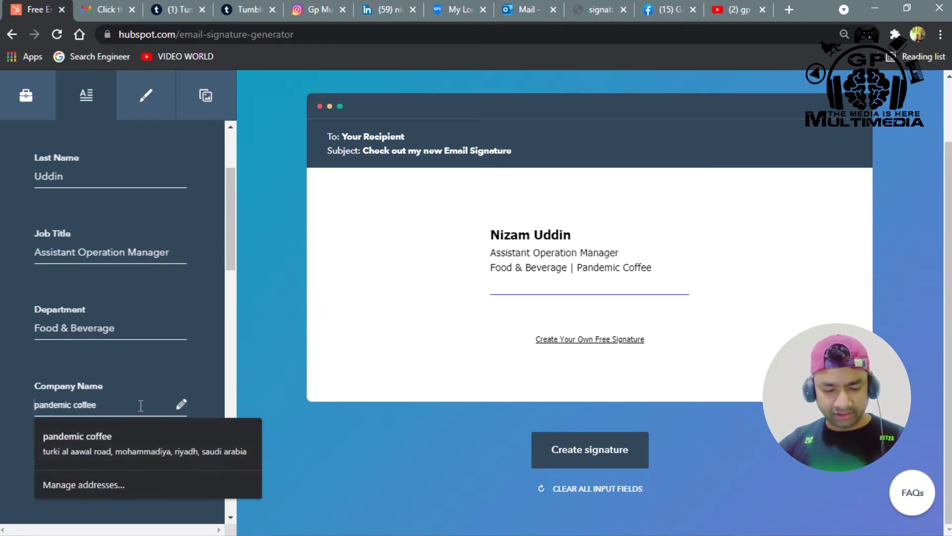
{"action": "left_click", "coordinate": [5, 349]}
{"action": "scroll", "coordinate": [43, 382], "scroll_direction": "down", "scroll_amount": 3}
{"action": "left_click", "coordinate": [70, 341]}
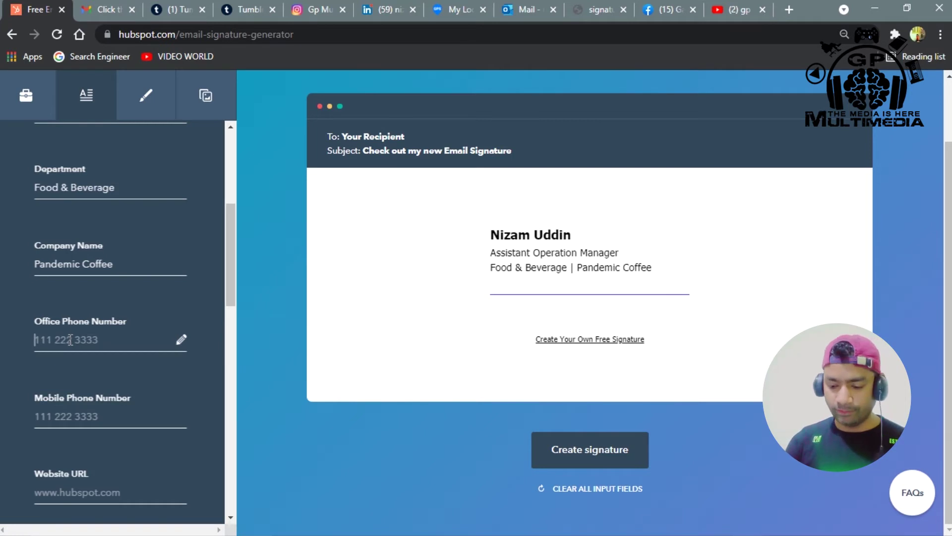
Fill in the office phone number and the mobile phone number.
{"action": "scroll", "coordinate": [70, 340], "scroll_direction": "down", "scroll_amount": 2}
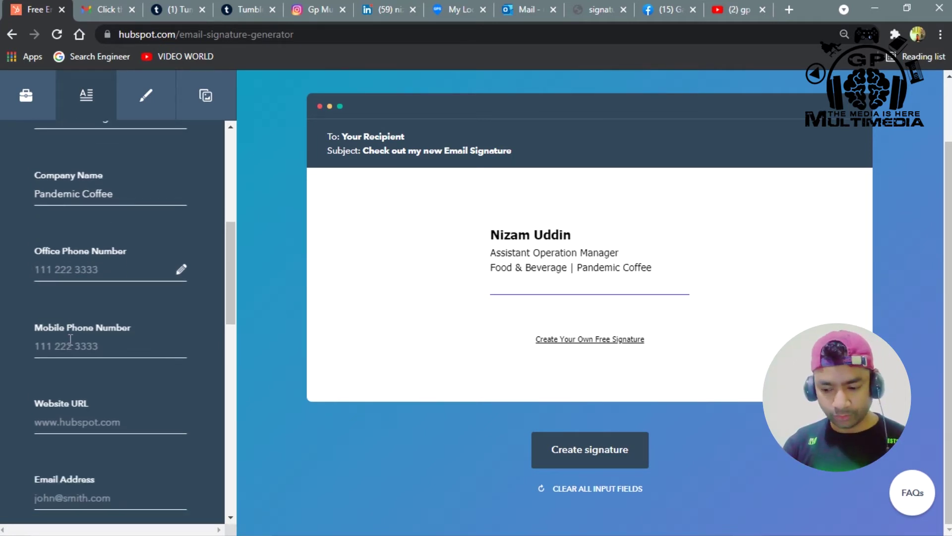
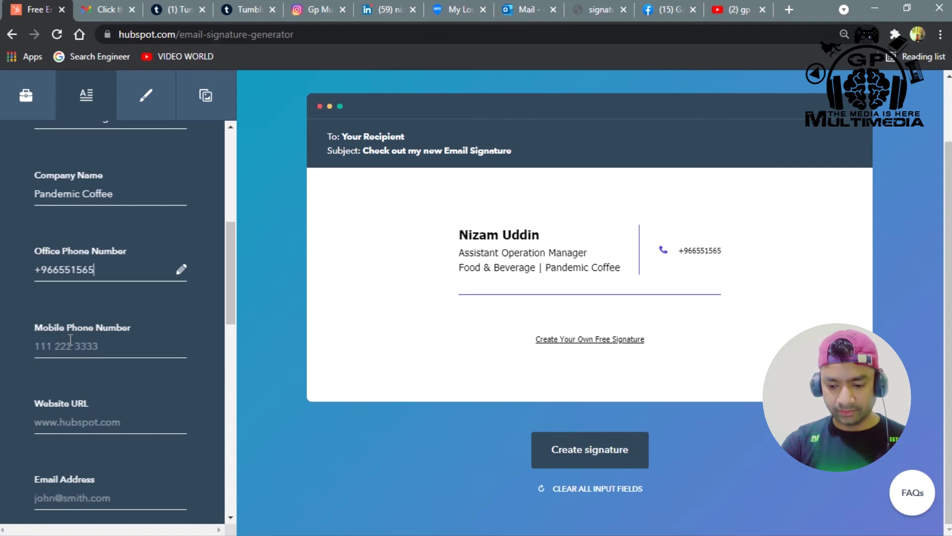
{"action": "left_click", "coordinate": [52, 346]}
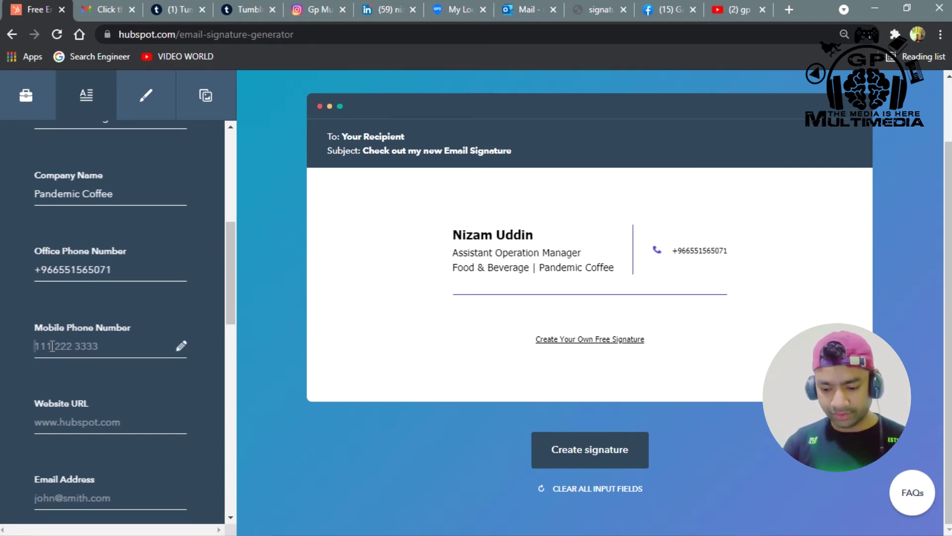
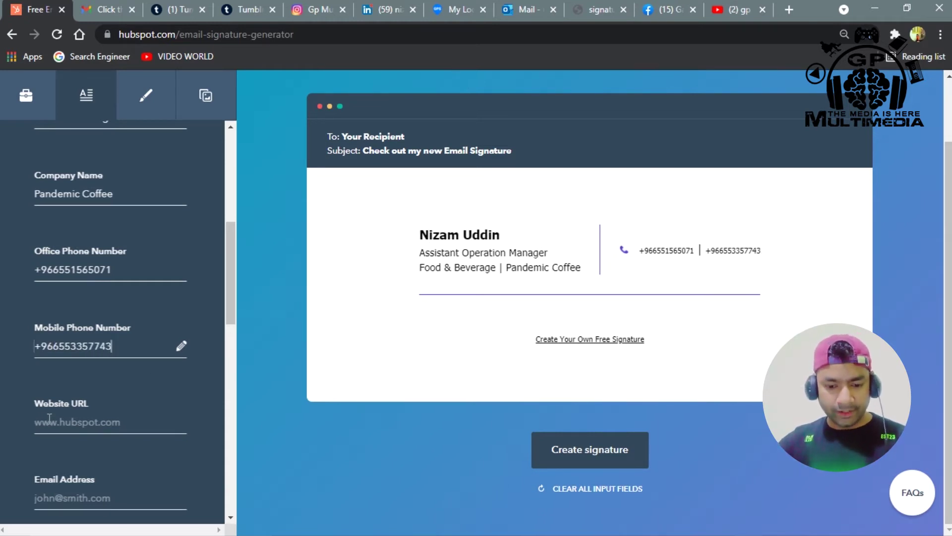
{"action": "left_click", "coordinate": [54, 422]}
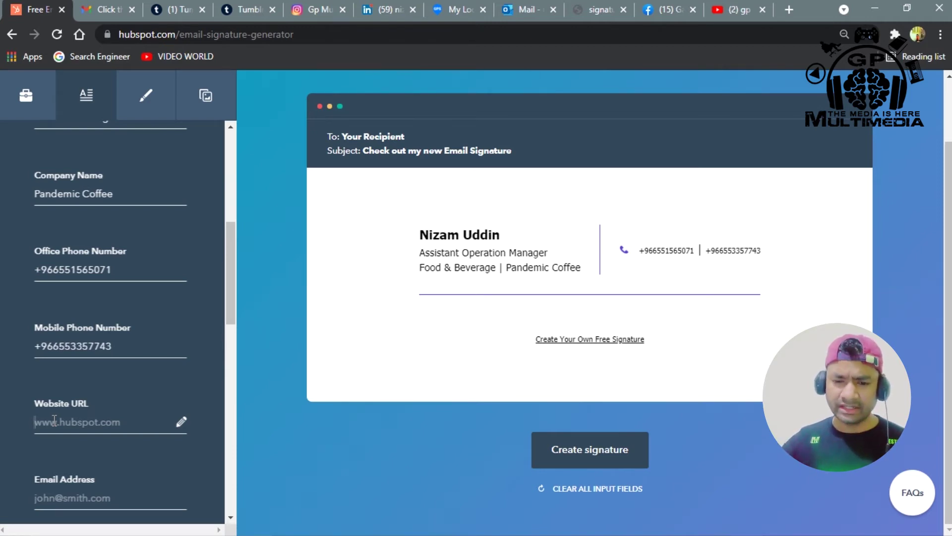
Paste the Instagram profile link from the Instagram tab into the Website URL field.
{"action": "left_click", "coordinate": [305, 8]}
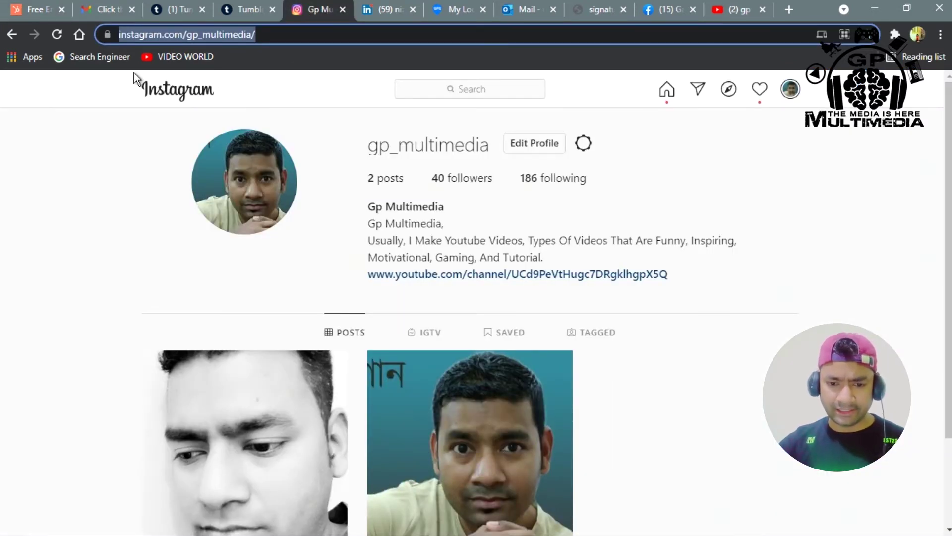
{"action": "left_click", "coordinate": [34, 10]}
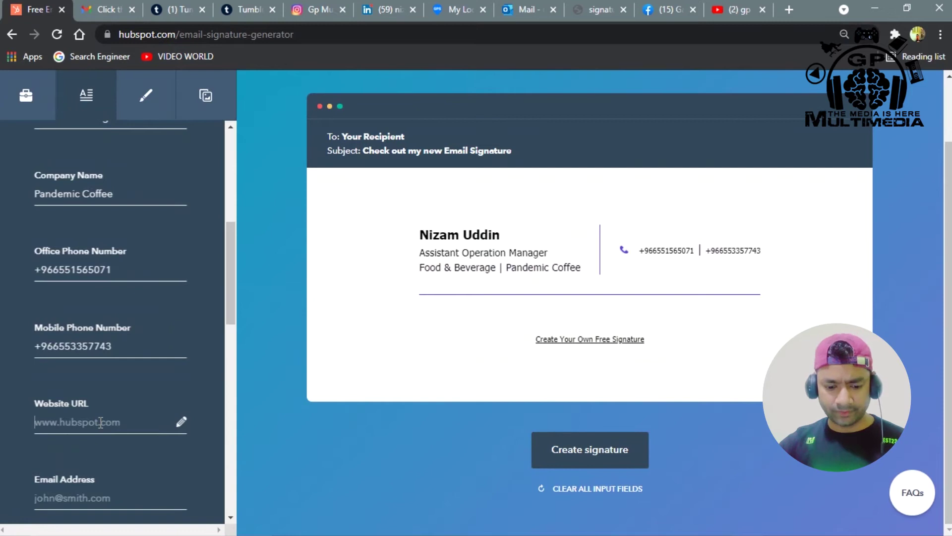
{"action": "type", "text": "https://www.instagram.com/gp_multimedia/"}
{"action": "left_click", "coordinate": [197, 382]}
{"action": "scroll", "coordinate": [184, 391], "scroll_direction": "down", "scroll_amount": 1}
{"action": "scroll", "coordinate": [184, 391], "scroll_direction": "down", "scroll_amount": 3}
{"action": "left_click", "coordinate": [110, 291]}
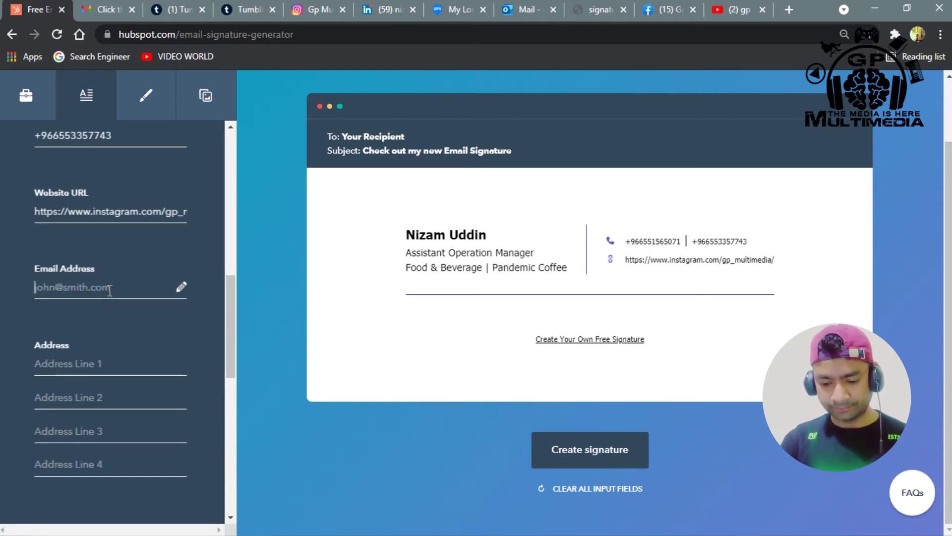
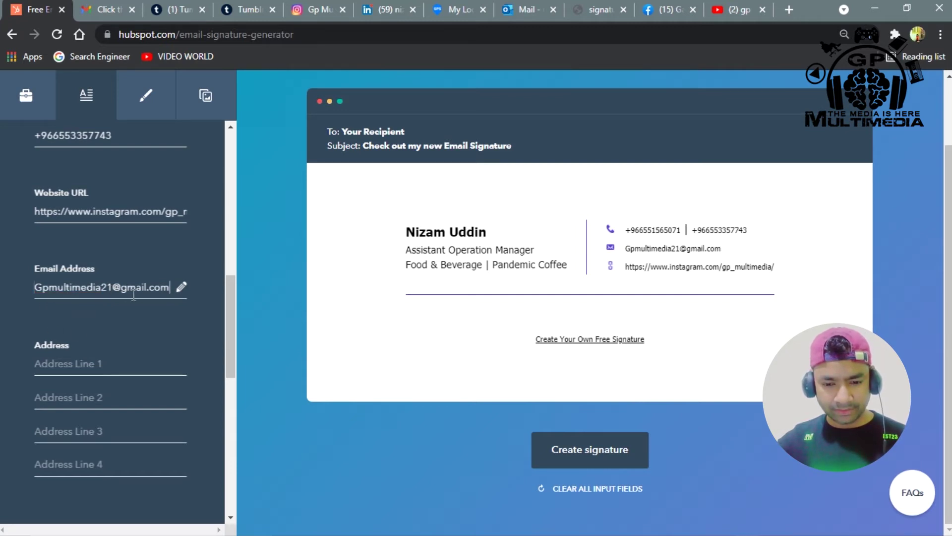
Enter the email address and dismiss the browser's saved-address suggestions.
{"action": "left_click", "coordinate": [69, 365]}
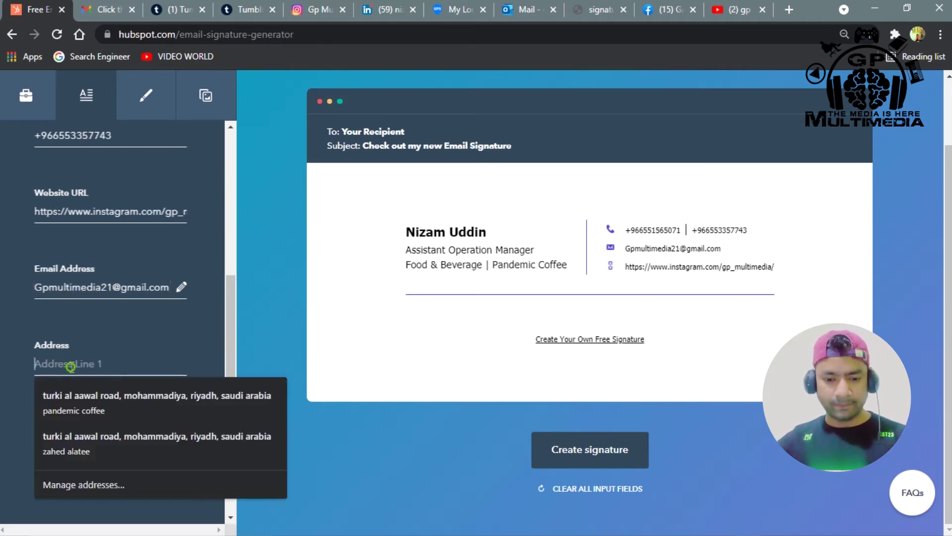
{"action": "left_click", "coordinate": [49, 329]}
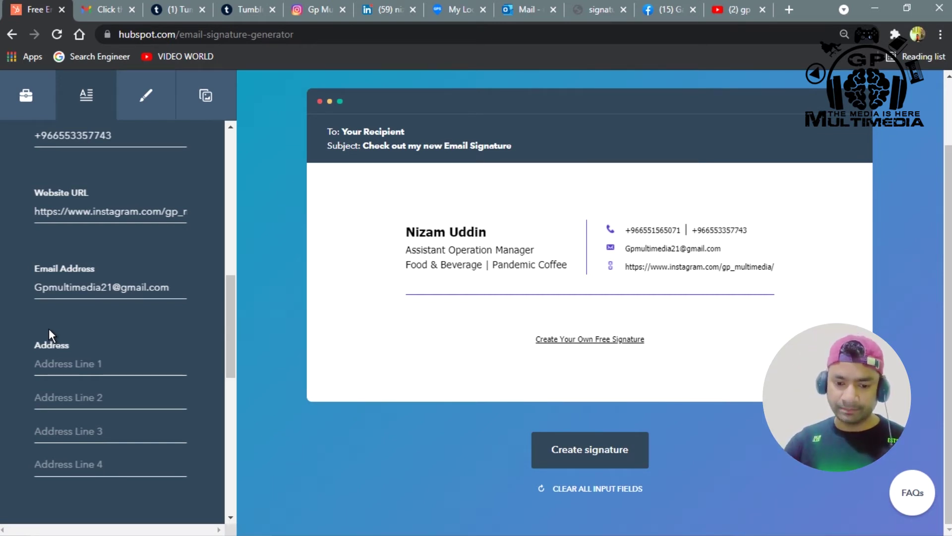
Fill in the four postal address lines, ending with the city and country.
{"action": "left_click", "coordinate": [108, 367]}
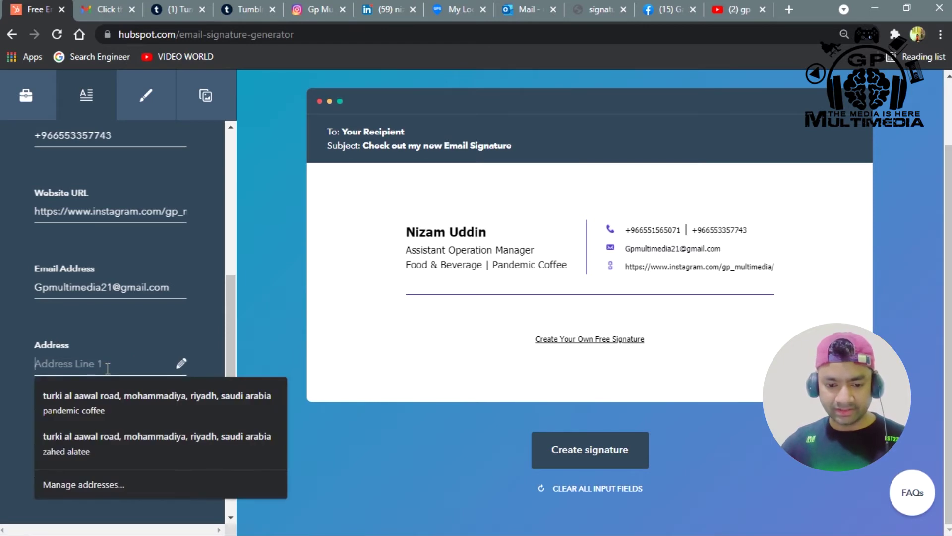
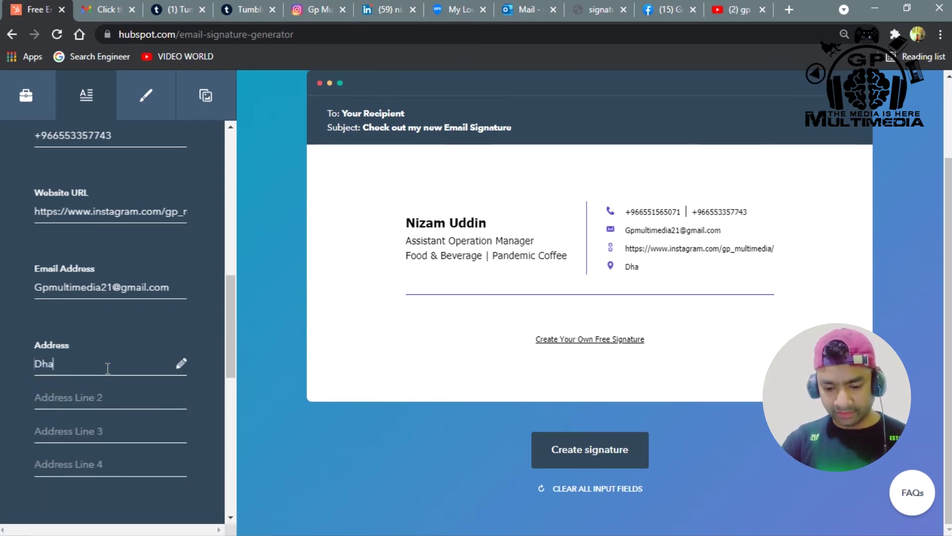
{"action": "key", "text": "Tab"}
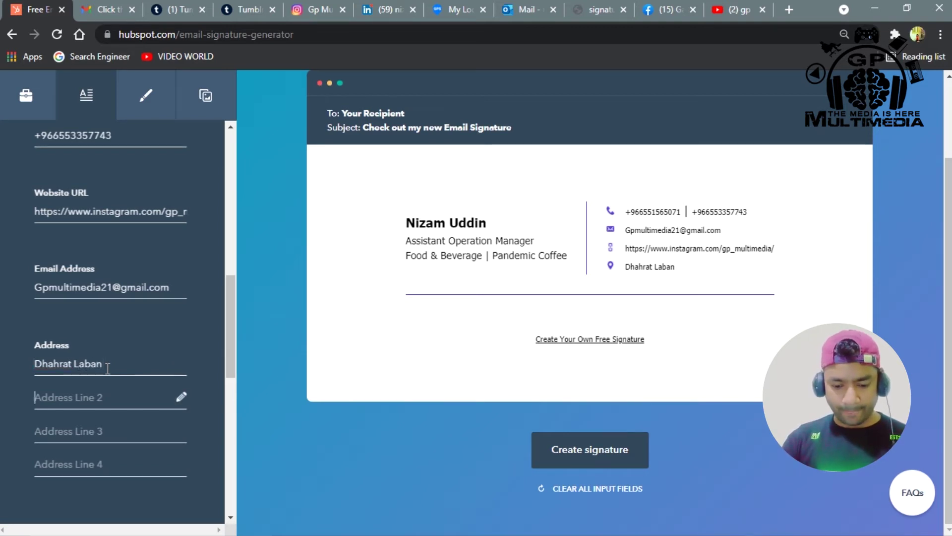
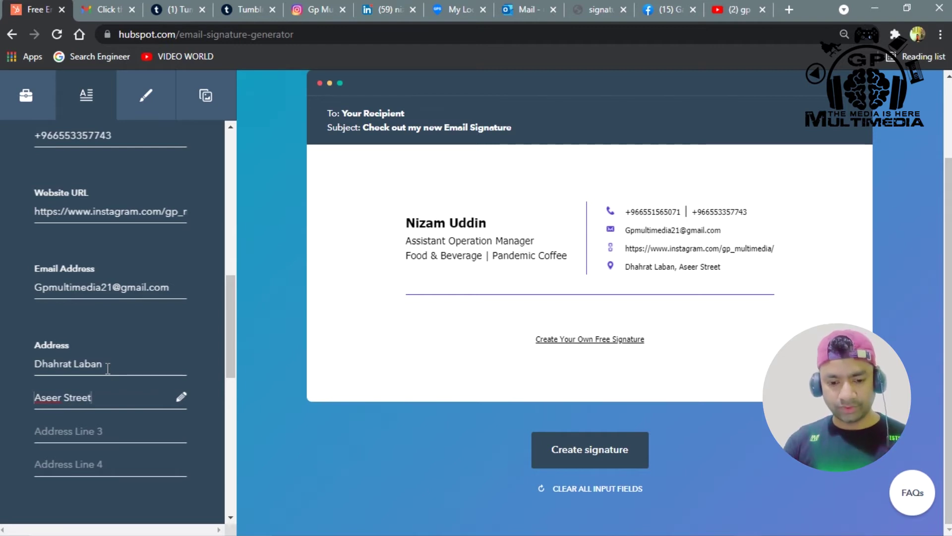
{"action": "key", "text": "Tab"}
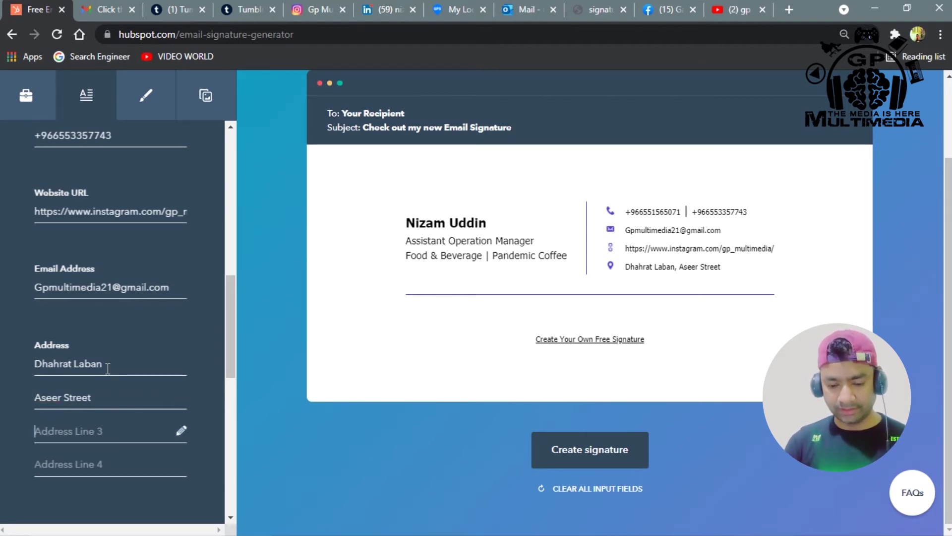
{"action": "key", "text": "Tab"}
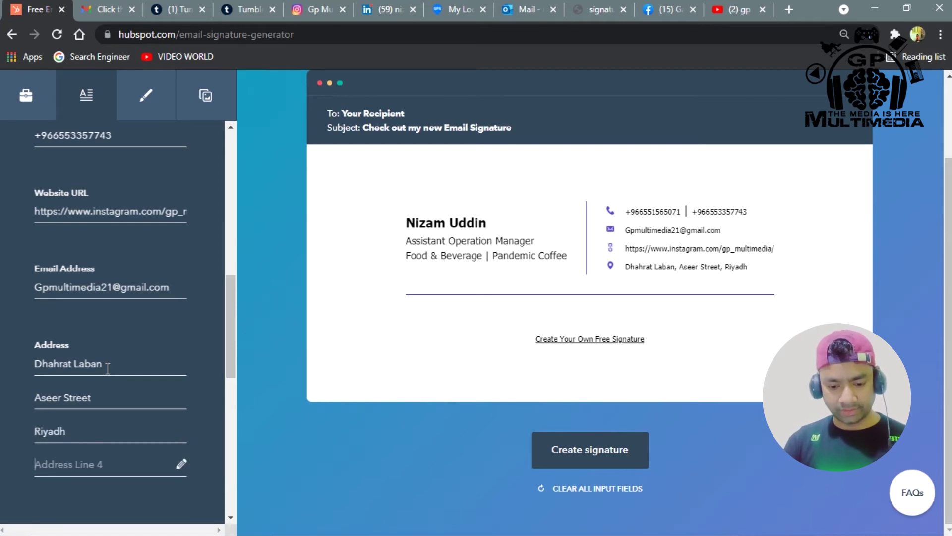
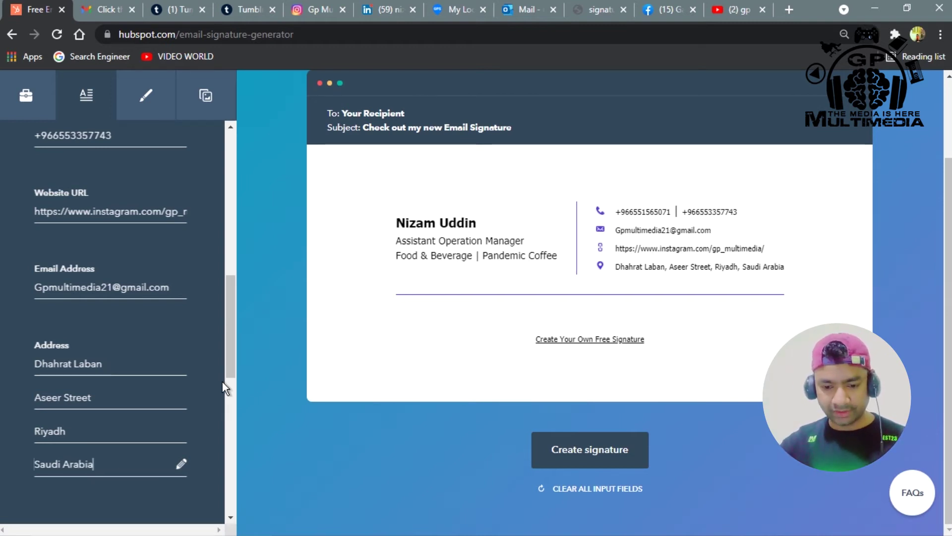
{"action": "left_click_drag", "start_coordinate": [228, 347], "coordinate": [223, 422]}
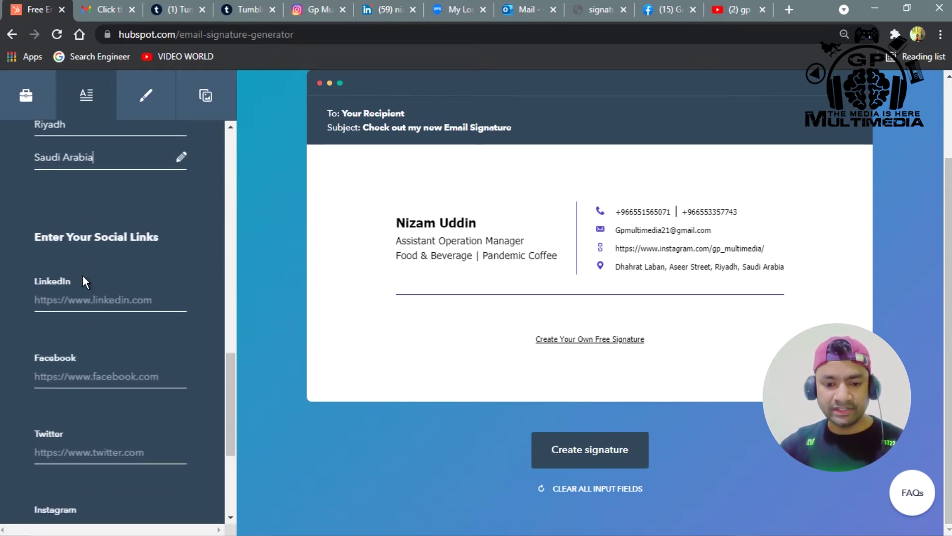
Paste the LinkedIn profile link, copied from its tab, into the LinkedIn social field.
{"action": "left_click", "coordinate": [85, 299]}
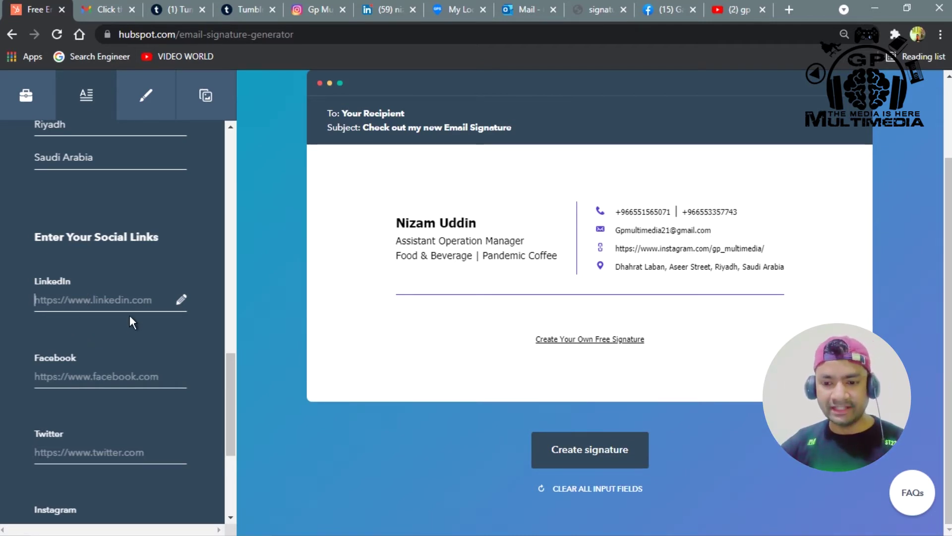
{"action": "left_click", "coordinate": [378, 10]}
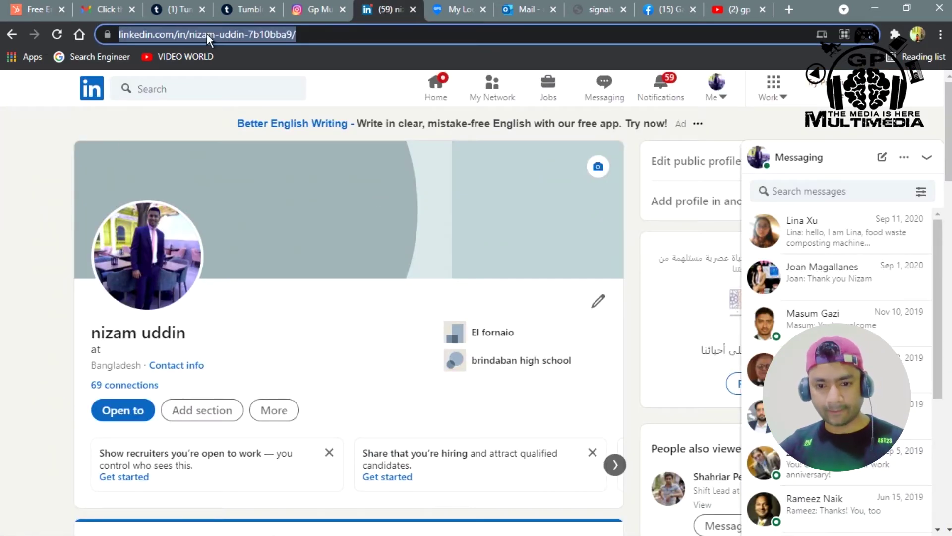
{"action": "left_click", "coordinate": [37, 9]}
{"action": "left_click", "coordinate": [108, 293]}
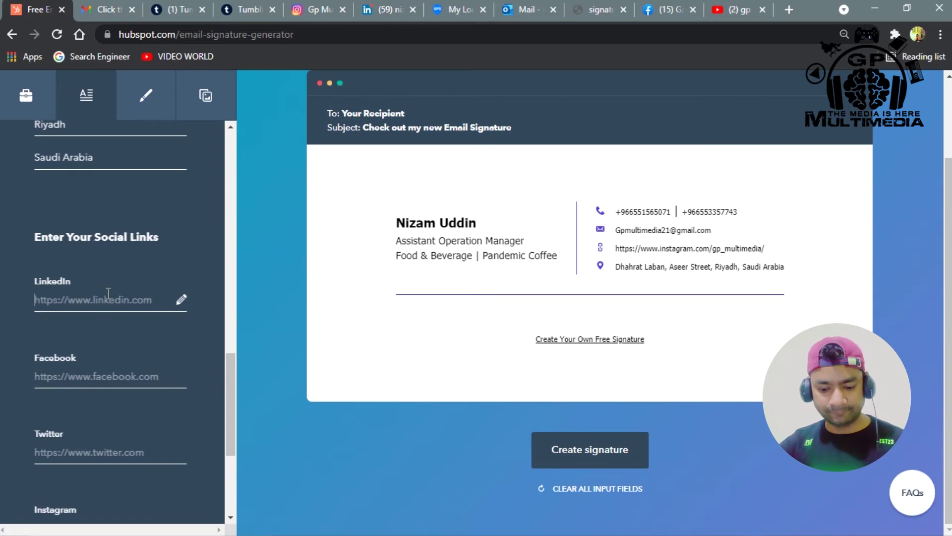
{"action": "key", "text": "ctrl+v"}
Copy the Facebook profile address and paste it into the Facebook social field.
{"action": "left_click", "coordinate": [106, 379]}
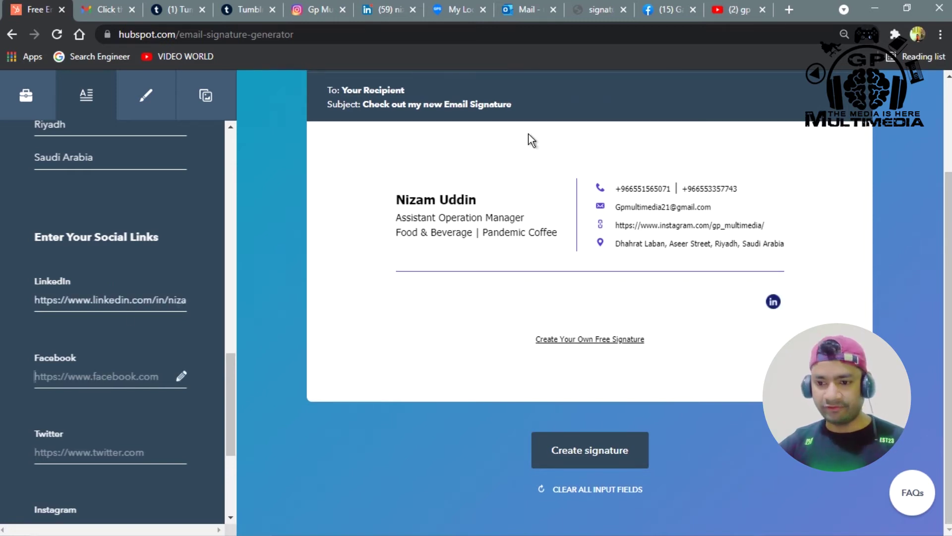
{"action": "left_click", "coordinate": [667, 18]}
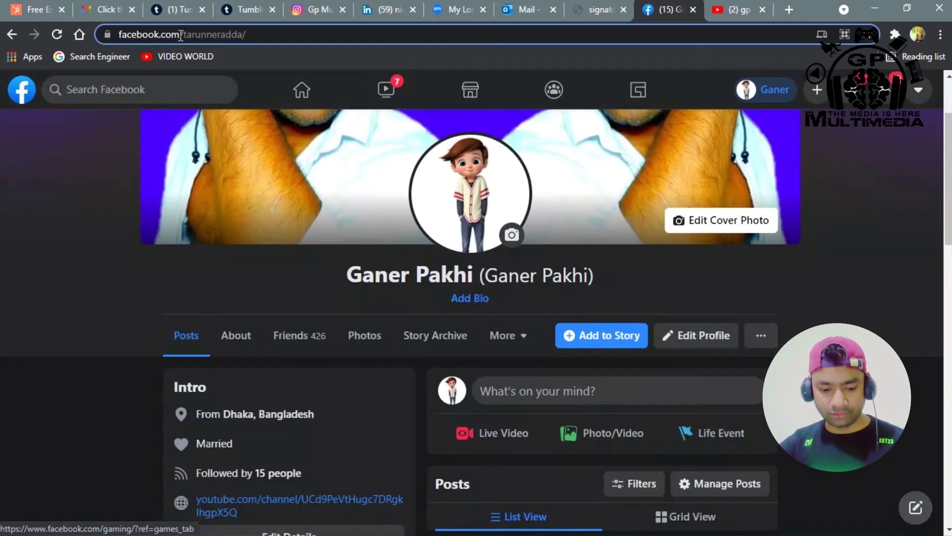
{"action": "left_click", "coordinate": [180, 35]}
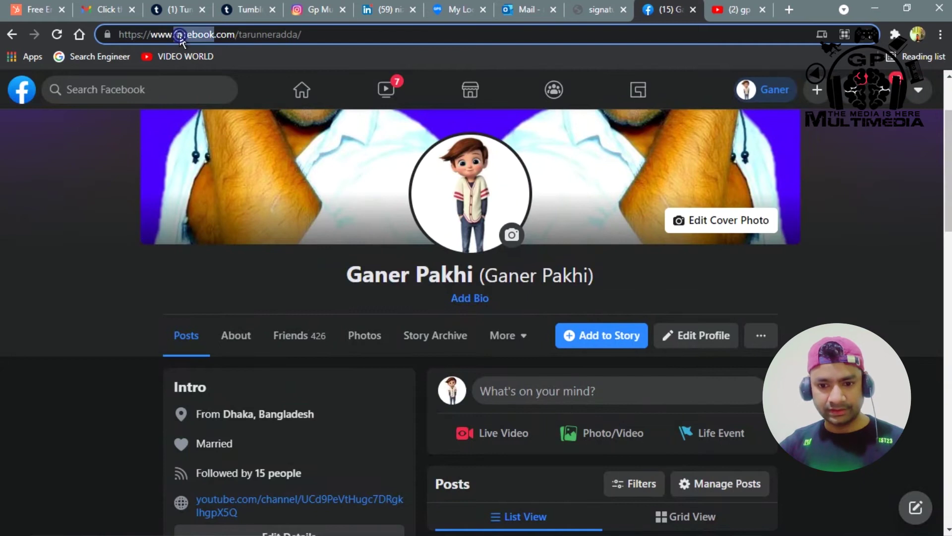
{"action": "key", "text": "ctrl+a"}
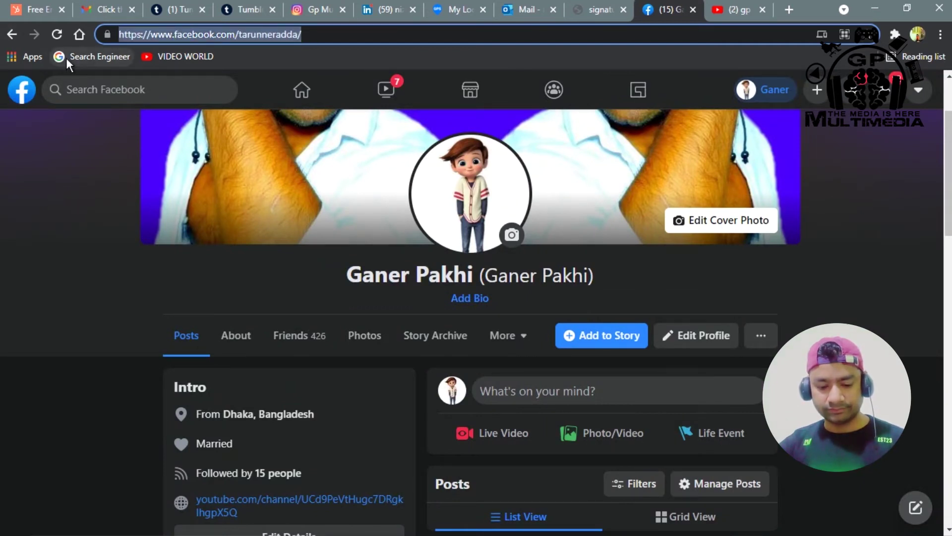
{"action": "left_click", "coordinate": [25, 5]}
{"action": "left_click", "coordinate": [102, 376]}
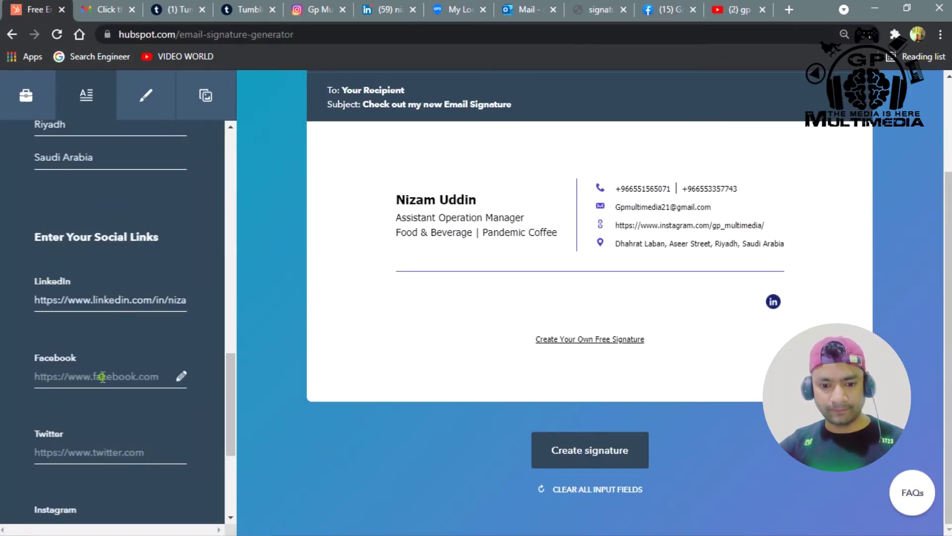
{"action": "key", "text": "ctrl+v"}
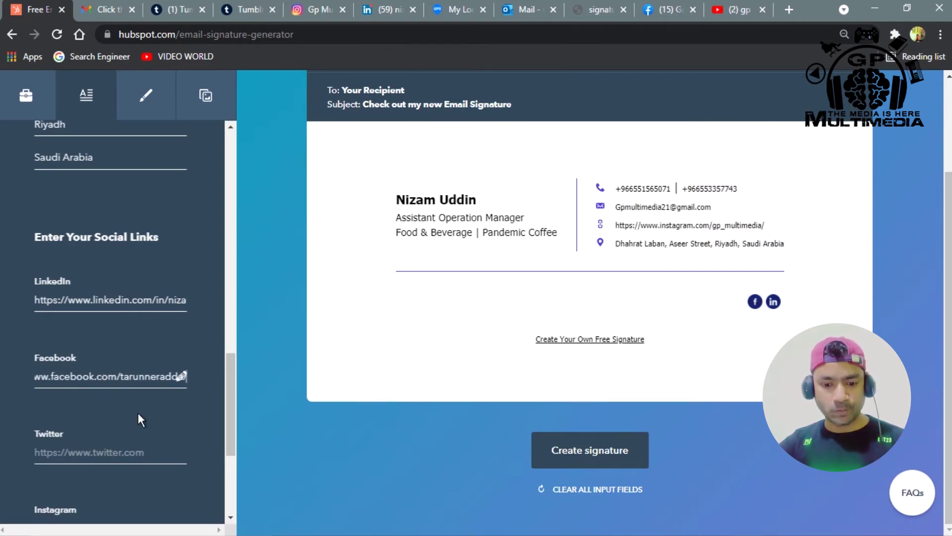
Paste the Instagram profile link into the Instagram field and bring up the Style settings.
{"action": "scroll", "coordinate": [138, 420], "scroll_direction": "down", "scroll_amount": 3}
{"action": "left_click", "coordinate": [106, 384]}
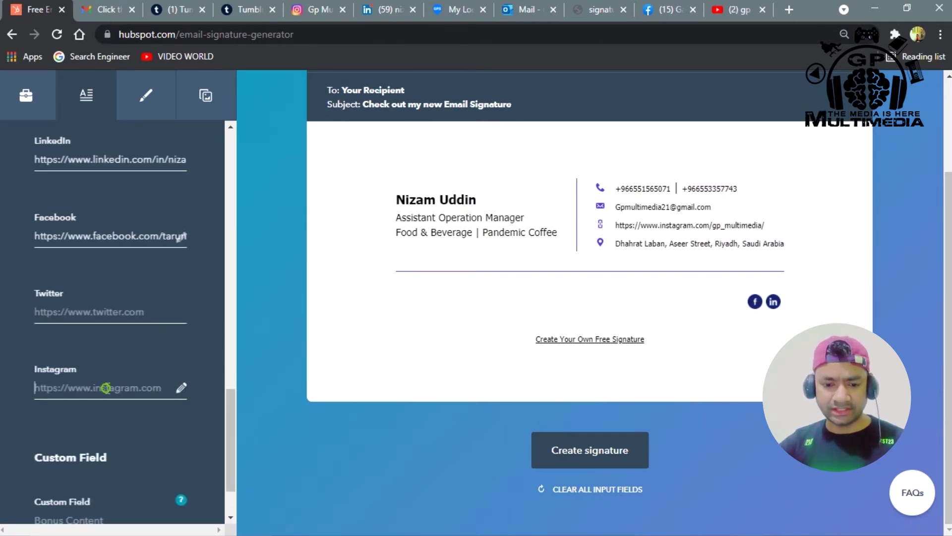
{"action": "left_click", "coordinate": [311, 12]}
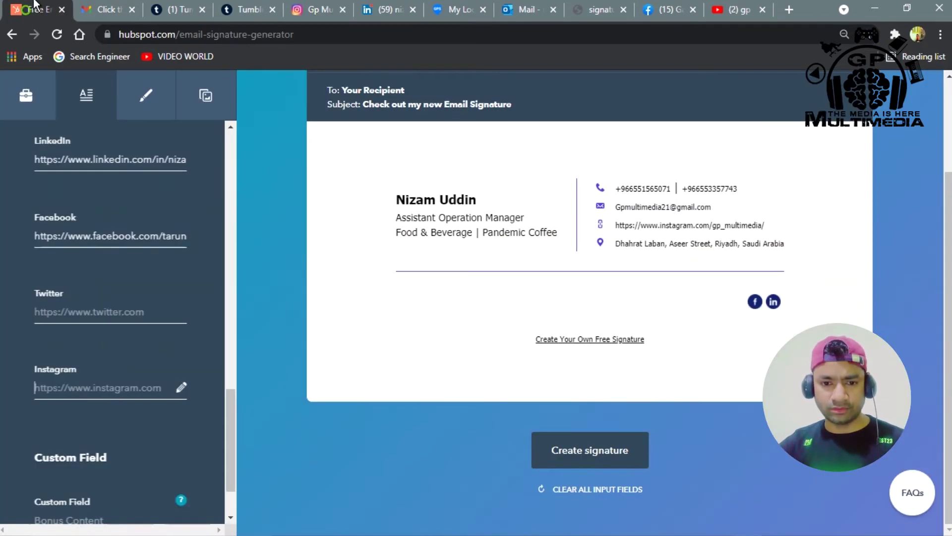
{"action": "left_click", "coordinate": [35, 10]}
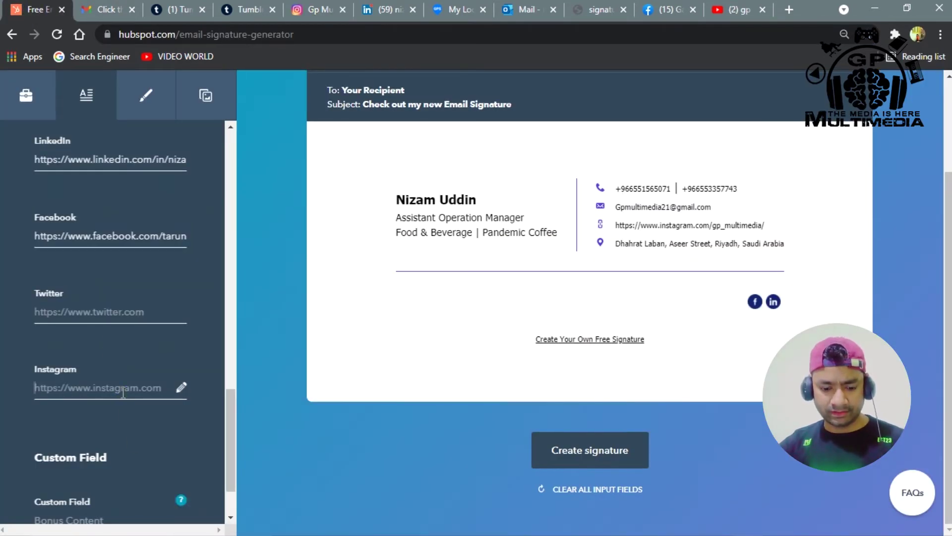
{"action": "key", "text": "ctrl+v"}
{"action": "left_click", "coordinate": [205, 346]}
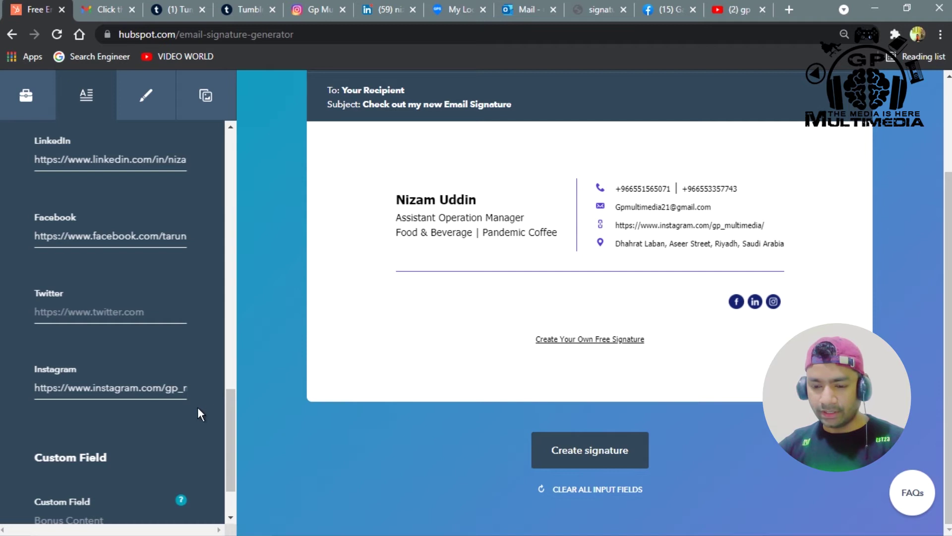
{"action": "left_click_drag", "start_coordinate": [233, 404], "coordinate": [233, 425]}
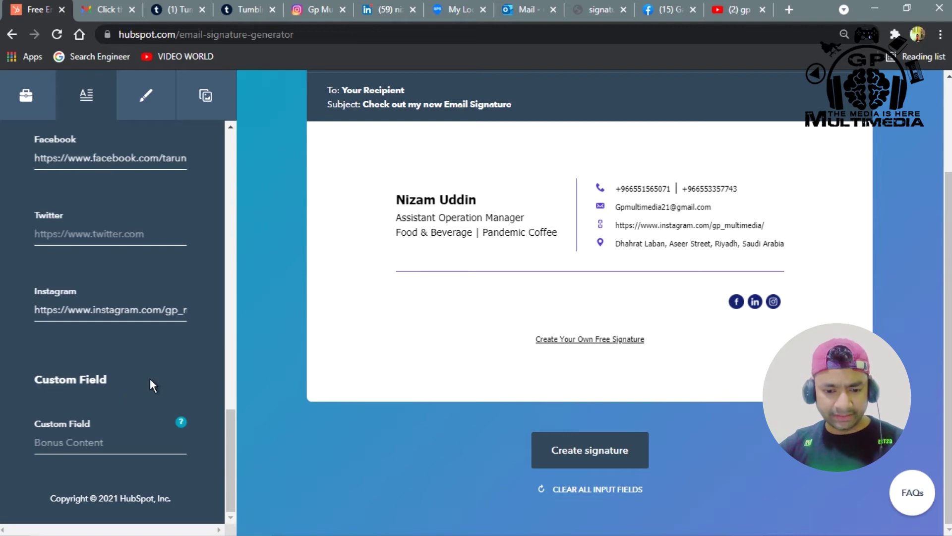
{"action": "left_click", "coordinate": [146, 95]}
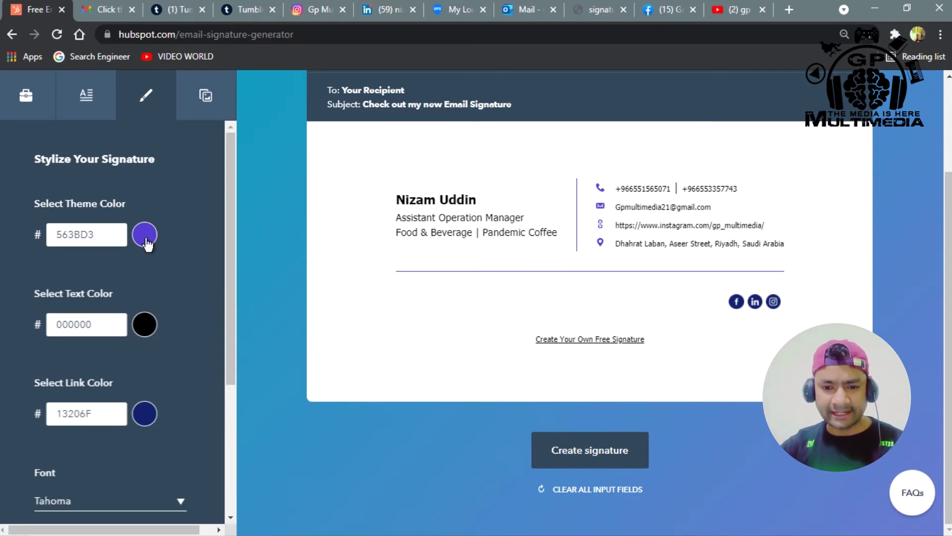
Change the theme colour from 563BD3 to the darker blue 240C9C.
{"action": "left_click", "coordinate": [146, 243]}
{"action": "left_click", "coordinate": [169, 269]}
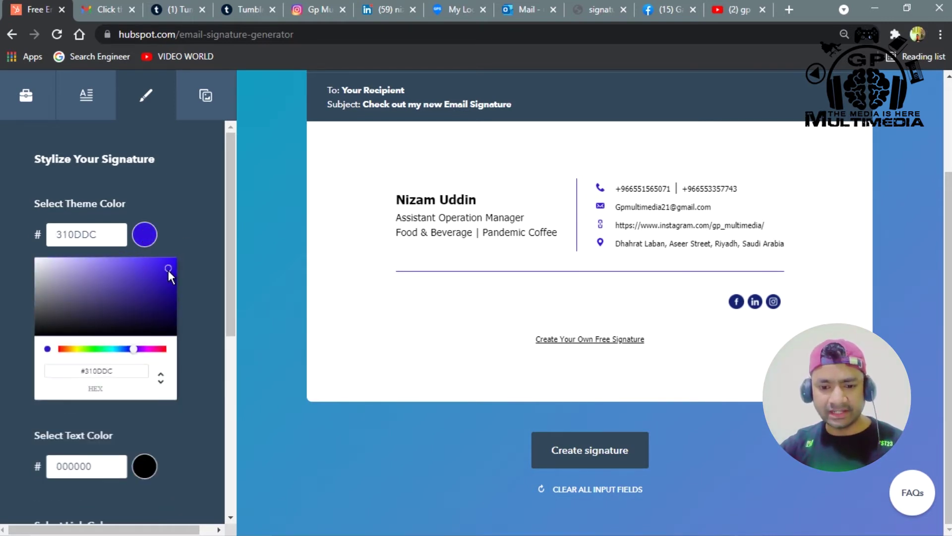
{"action": "left_click_drag", "start_coordinate": [167, 268], "coordinate": [165, 288]}
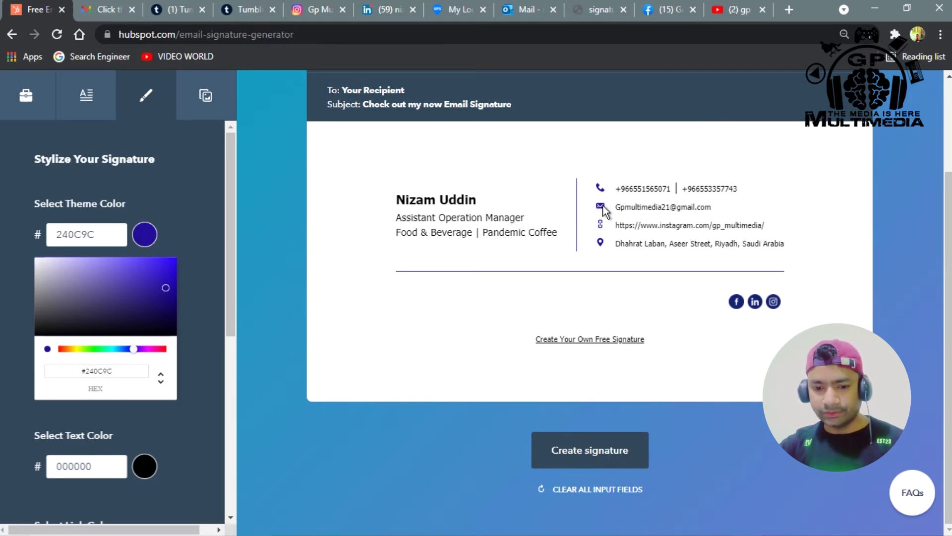
{"action": "left_click", "coordinate": [188, 258]}
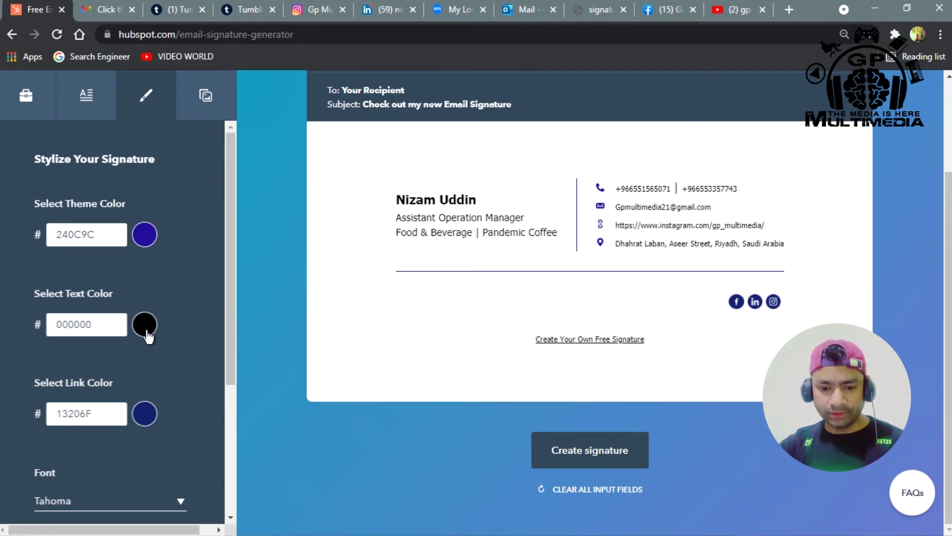
{"action": "scroll", "coordinate": [147, 336], "scroll_direction": "down", "scroll_amount": 3}
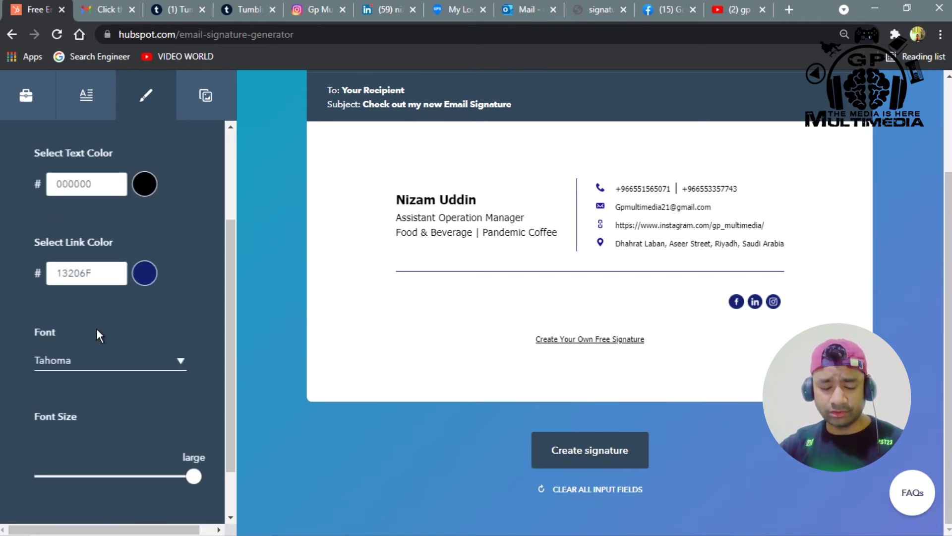
{"action": "scroll", "coordinate": [174, 380], "scroll_direction": "down", "scroll_amount": 2}
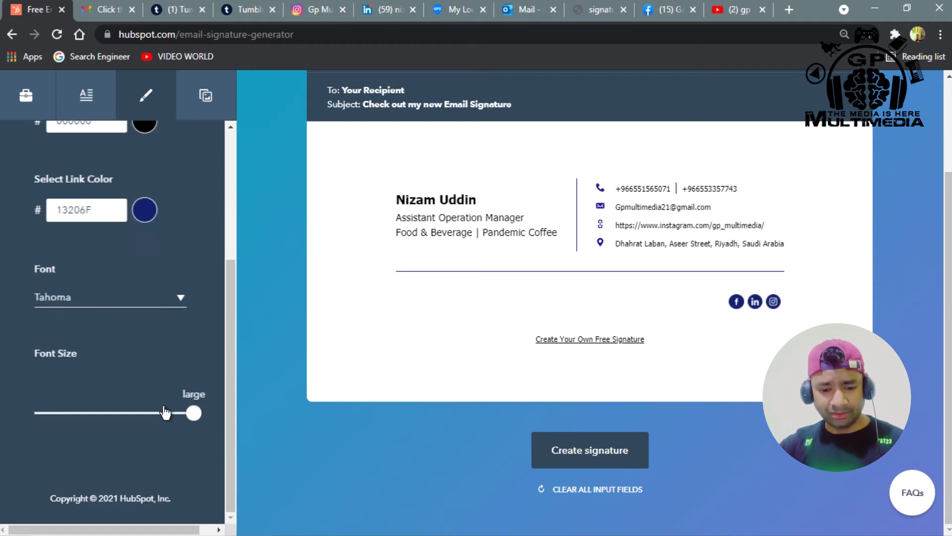
Open the custom Images settings and select the Profile Picture field for an image address.
{"action": "left_click", "coordinate": [205, 96]}
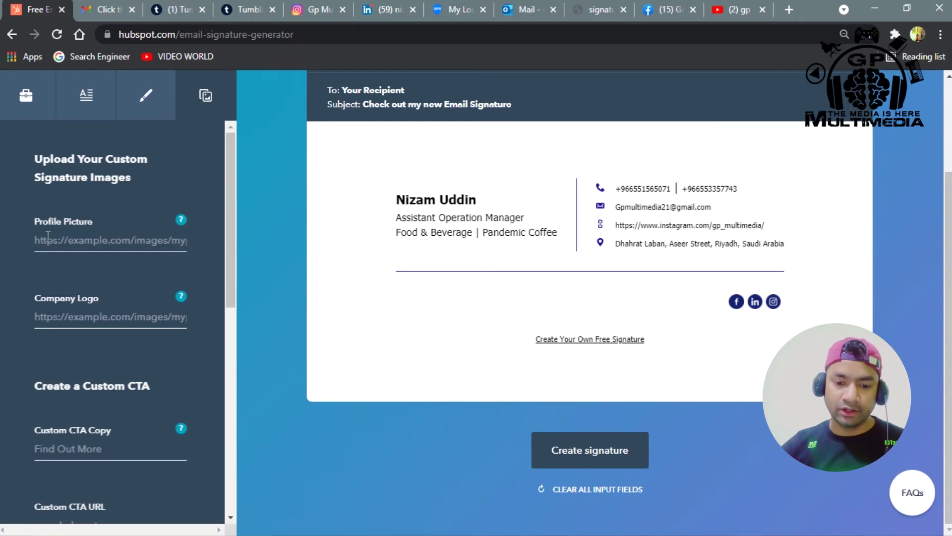
{"action": "left_click", "coordinate": [91, 237]}
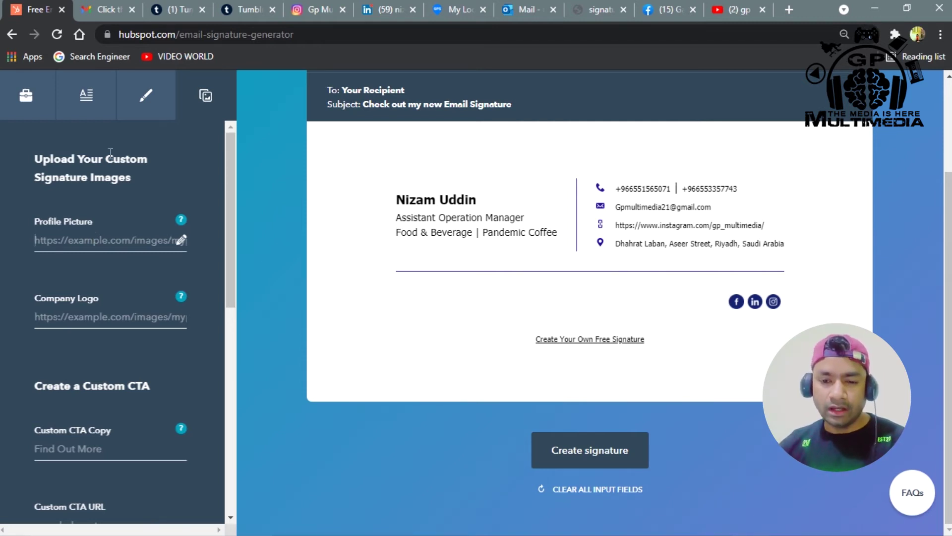
{"action": "left_click", "coordinate": [176, 10]}
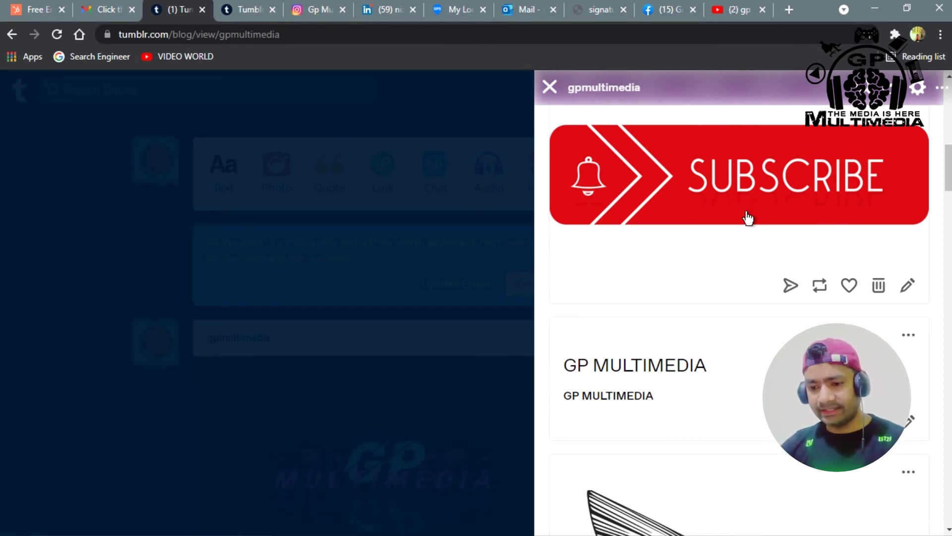
Copy the image address of the GP Multimedia logo from the Tumblr dashboard's NEW PHOTO post.
{"action": "left_click", "coordinate": [472, 118]}
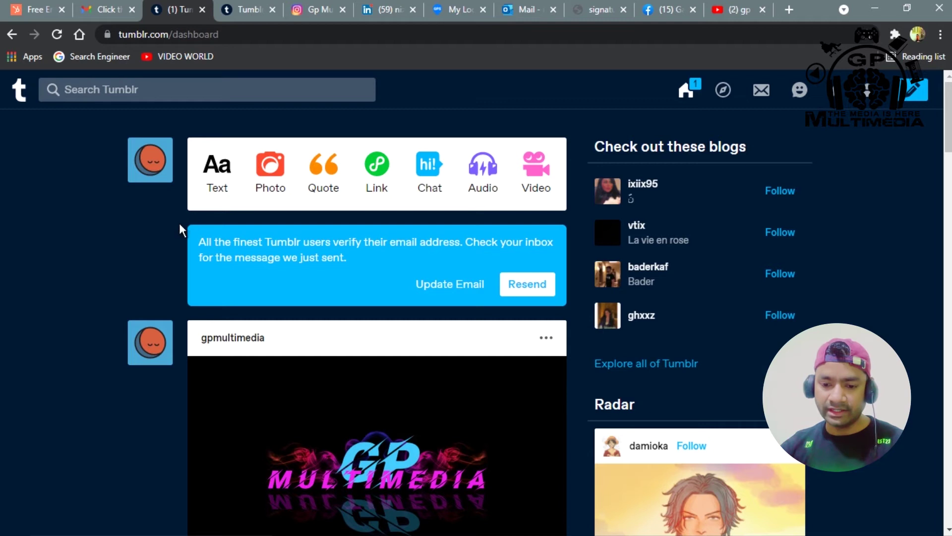
{"action": "scroll", "coordinate": [380, 299], "scroll_direction": "down", "scroll_amount": 1}
{"action": "scroll", "coordinate": [381, 299], "scroll_direction": "down", "scroll_amount": 4}
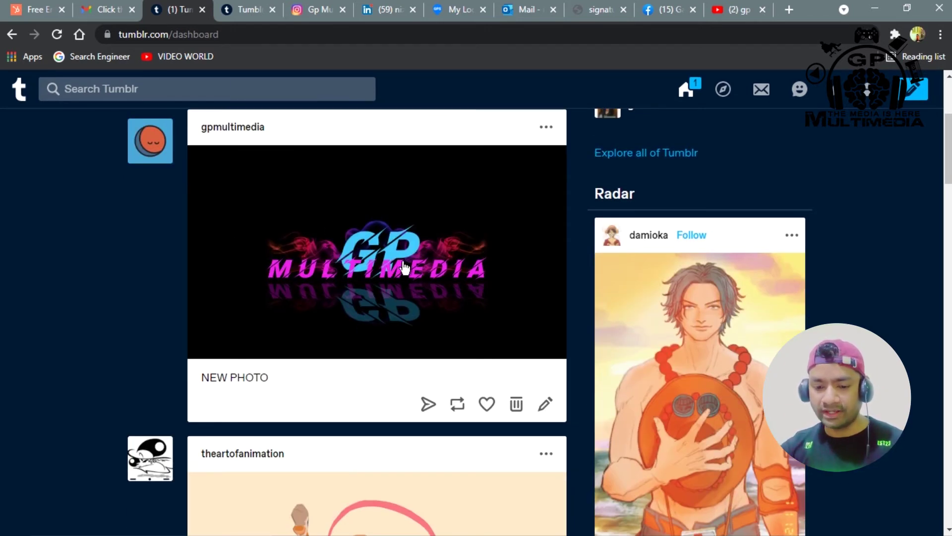
{"action": "scroll", "coordinate": [401, 270], "scroll_direction": "down", "scroll_amount": 4}
{"action": "scroll", "coordinate": [468, 273], "scroll_direction": "up", "scroll_amount": 5}
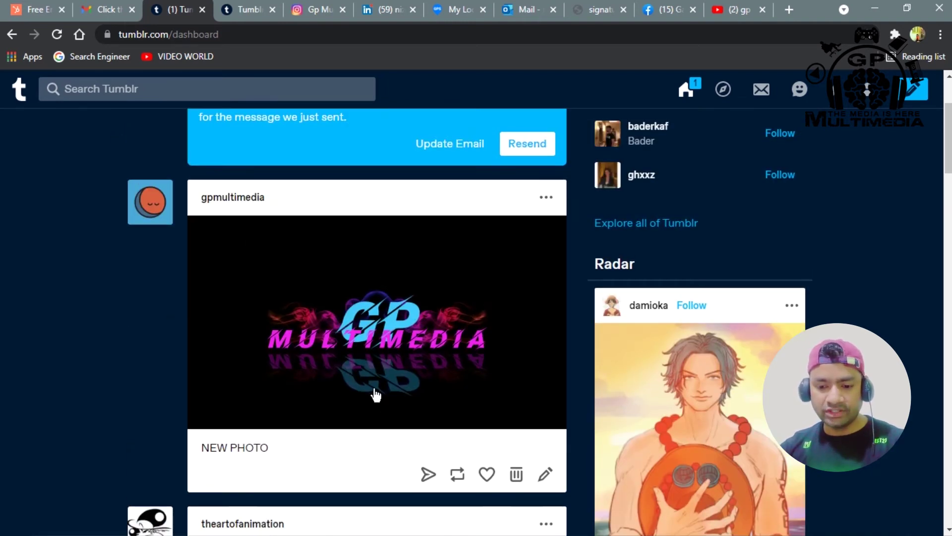
{"action": "scroll", "coordinate": [403, 332], "scroll_direction": "down", "scroll_amount": 3}
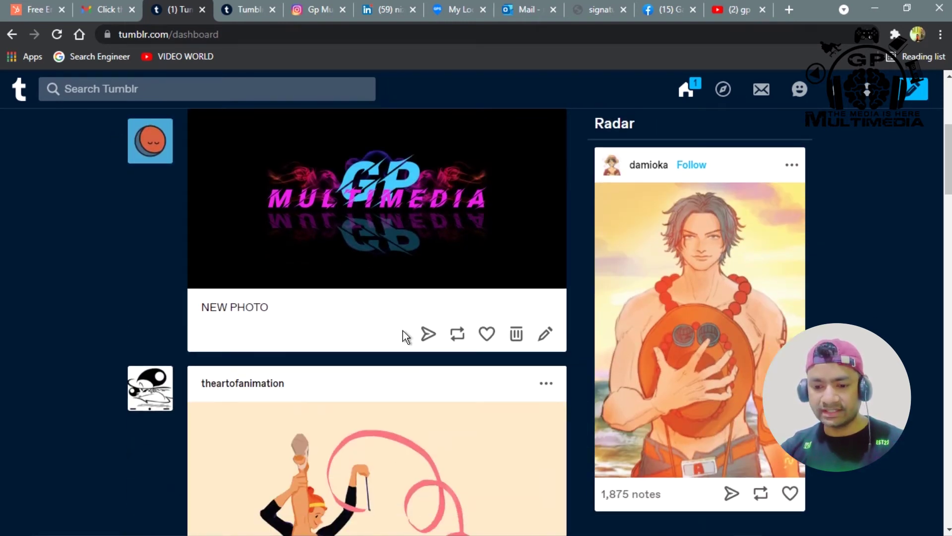
{"action": "scroll", "coordinate": [403, 331], "scroll_direction": "up", "scroll_amount": 3}
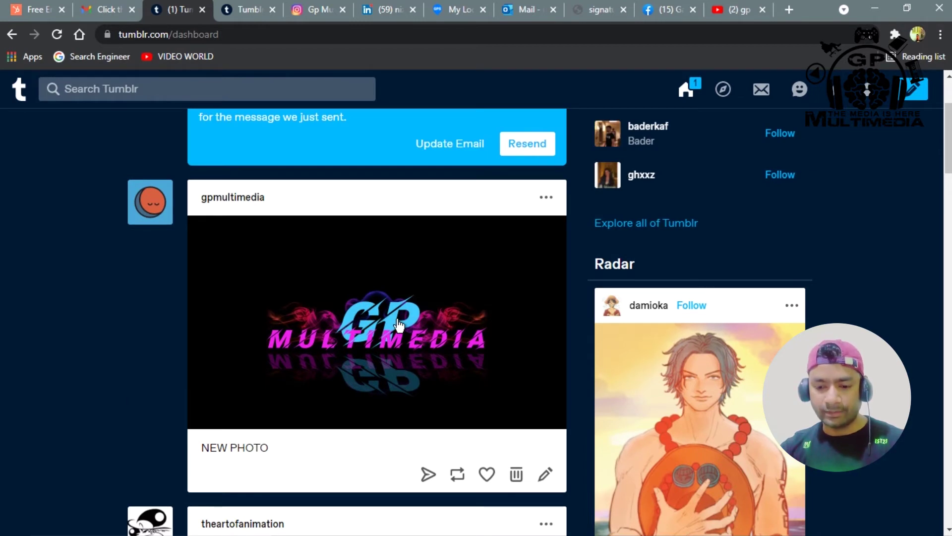
{"action": "right_click", "coordinate": [397, 320]}
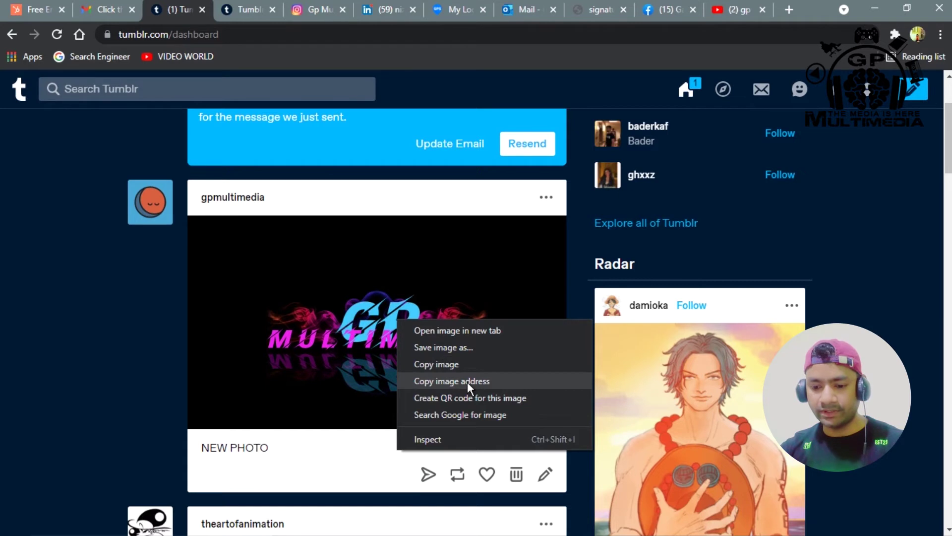
{"action": "left_click", "coordinate": [494, 380]}
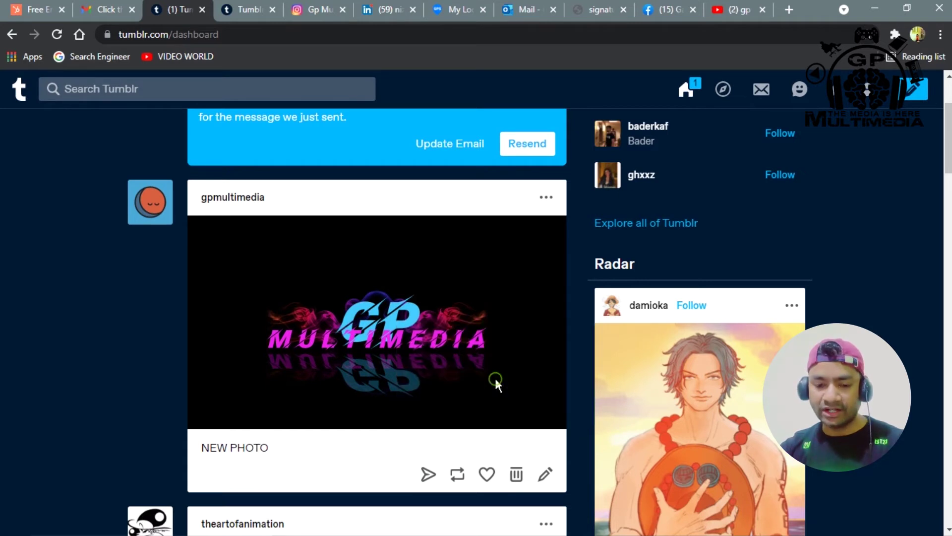
{"action": "left_click", "coordinate": [35, 10]}
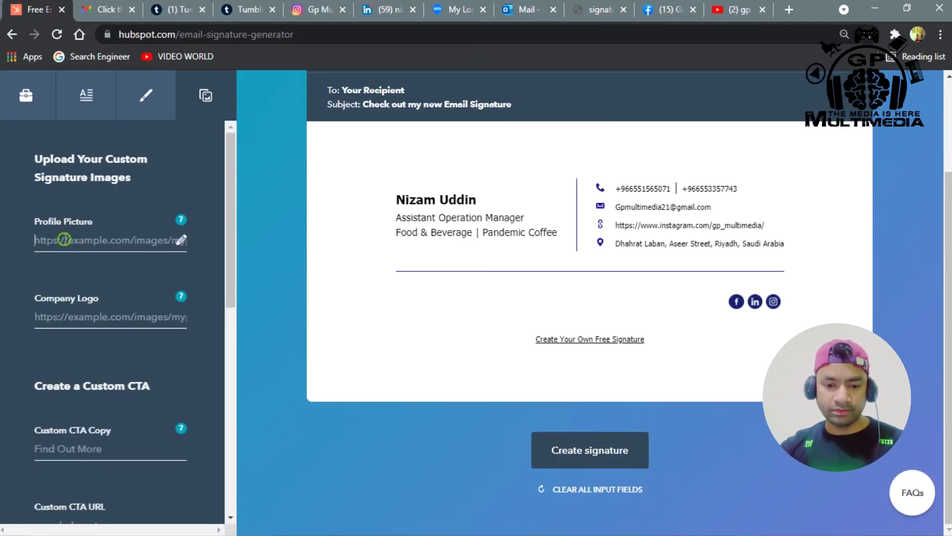
Paste the GP Multimedia image address as the profile picture, then return to Tumblr.
{"action": "key", "text": "ctrl+v"}
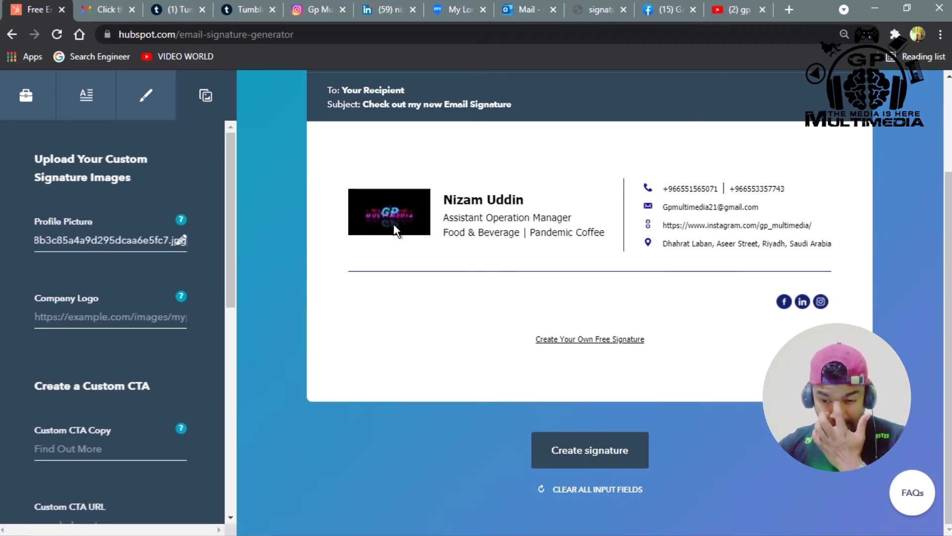
{"action": "left_click", "coordinate": [181, 183]}
{"action": "left_click", "coordinate": [103, 317]}
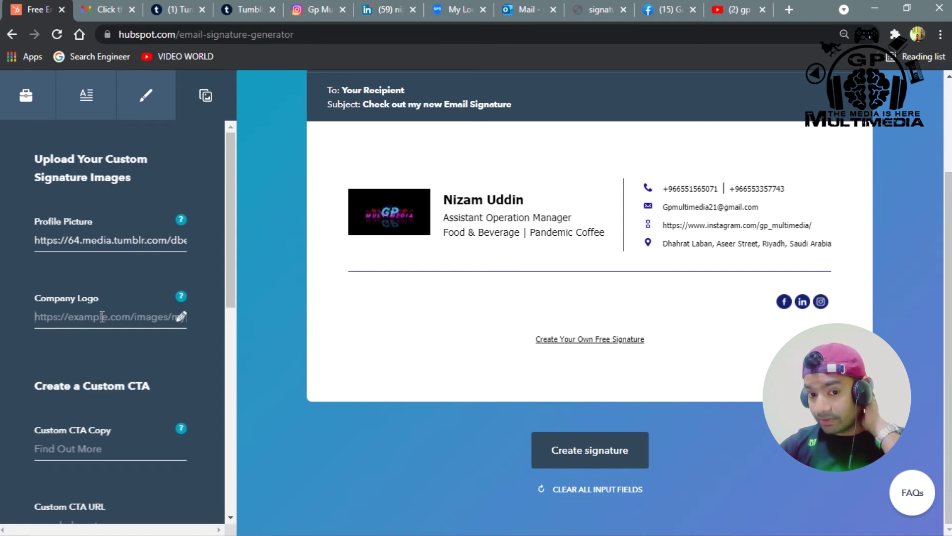
{"action": "left_click", "coordinate": [173, 14]}
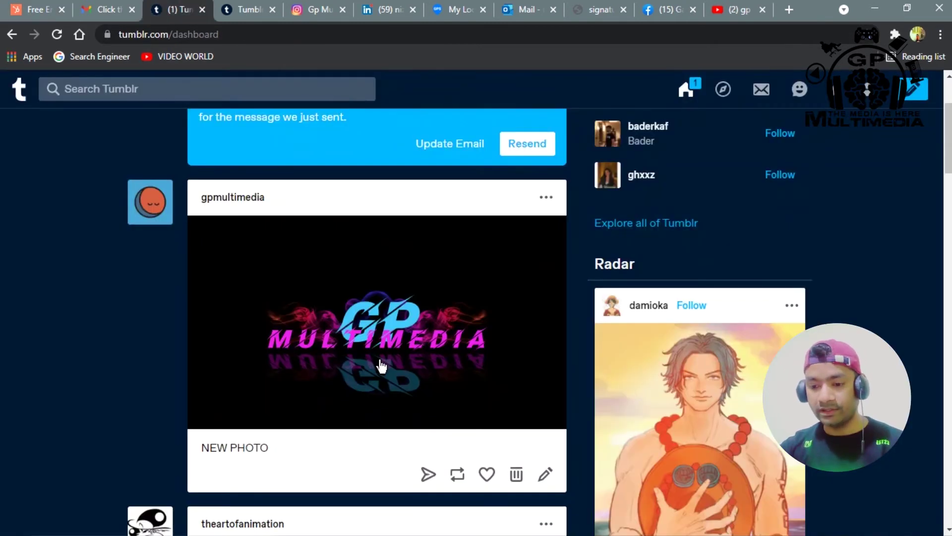
Copy the image address of the Survival Cake winged-angel logo on the gpmultimedia blog.
{"action": "scroll", "coordinate": [397, 376], "scroll_direction": "up", "scroll_amount": 2}
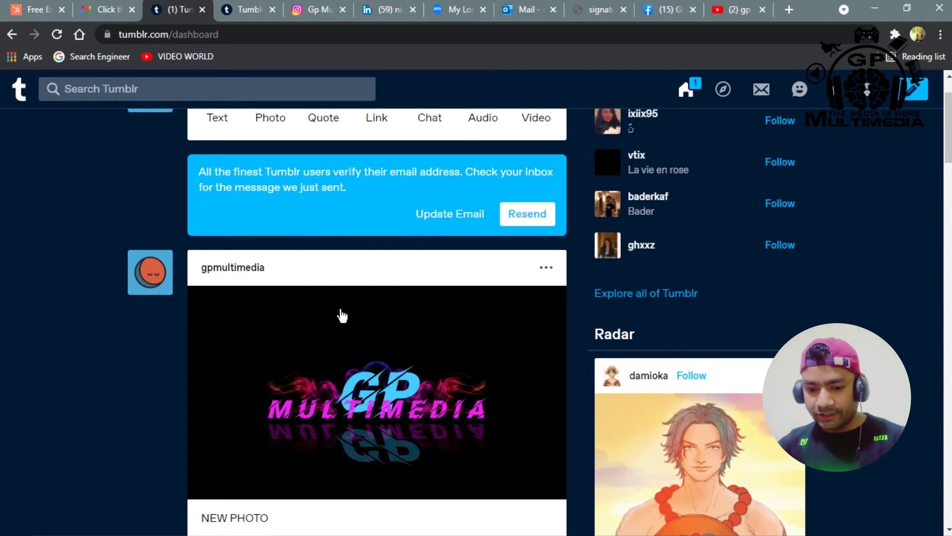
{"action": "left_click", "coordinate": [247, 270]}
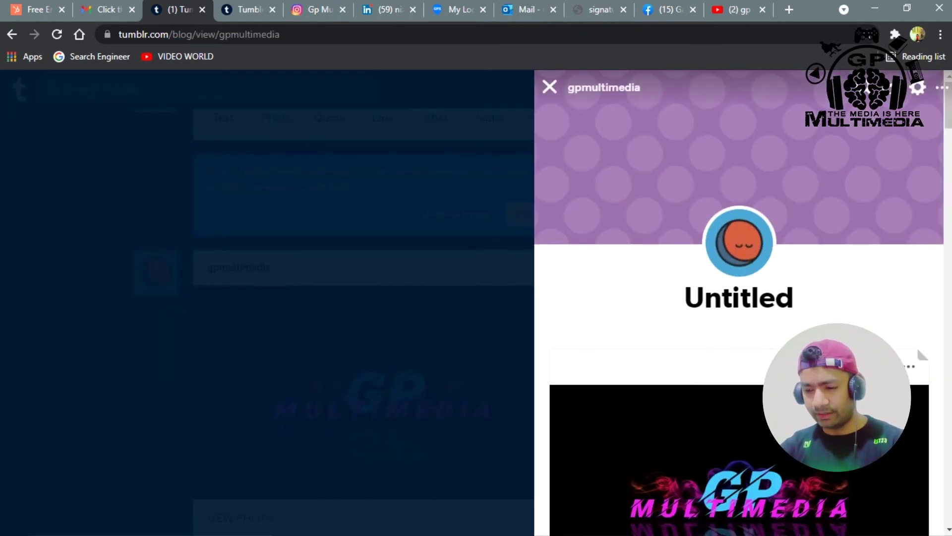
{"action": "scroll", "coordinate": [916, 346], "scroll_direction": "down", "scroll_amount": 5}
{"action": "scroll", "coordinate": [764, 380], "scroll_direction": "down", "scroll_amount": 4}
{"action": "scroll", "coordinate": [762, 323], "scroll_direction": "down", "scroll_amount": 5}
{"action": "scroll", "coordinate": [759, 273], "scroll_direction": "down", "scroll_amount": 5}
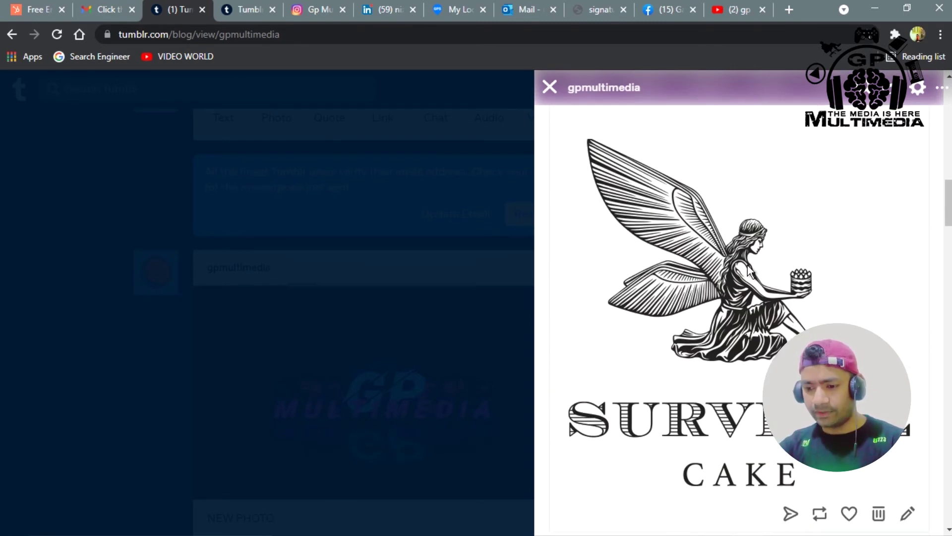
{"action": "right_click", "coordinate": [748, 266]}
{"action": "left_click", "coordinate": [774, 327]}
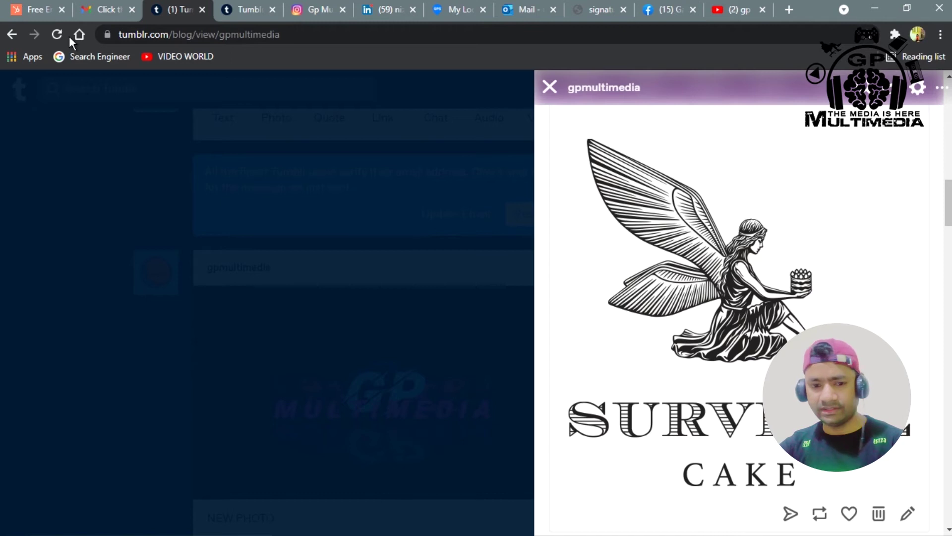
{"action": "left_click", "coordinate": [13, 11]}
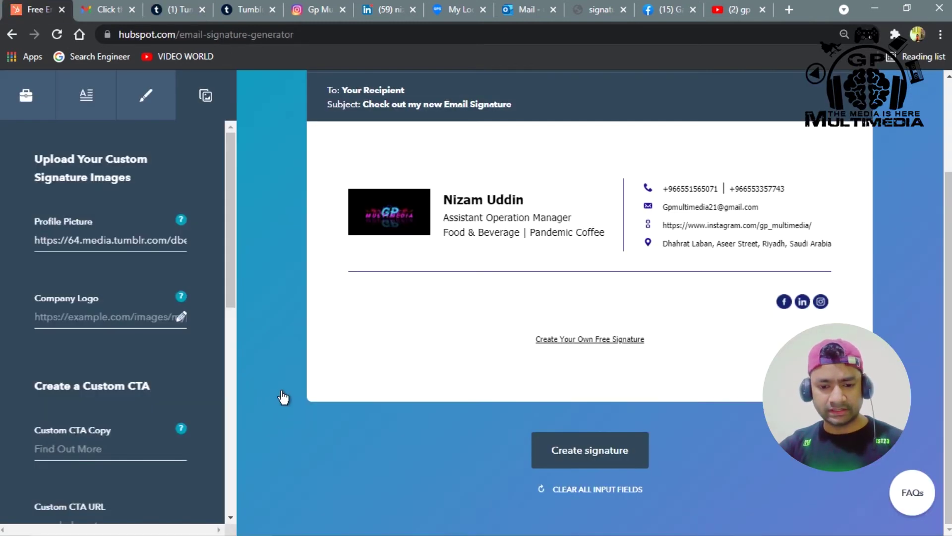
Paste the Survival Cake image address into the Company Logo field.
{"action": "left_click", "coordinate": [104, 320]}
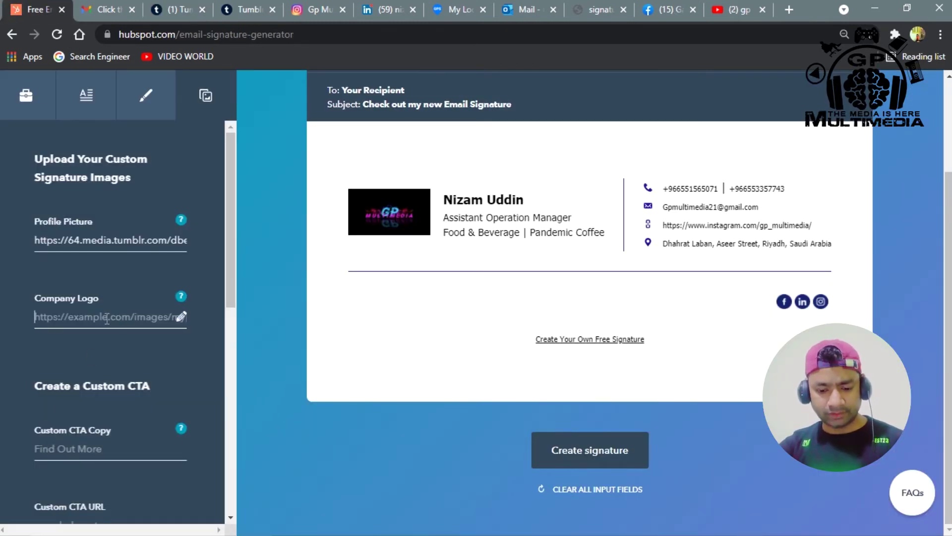
{"action": "key", "text": "ctrl+v"}
{"action": "left_click", "coordinate": [212, 272]}
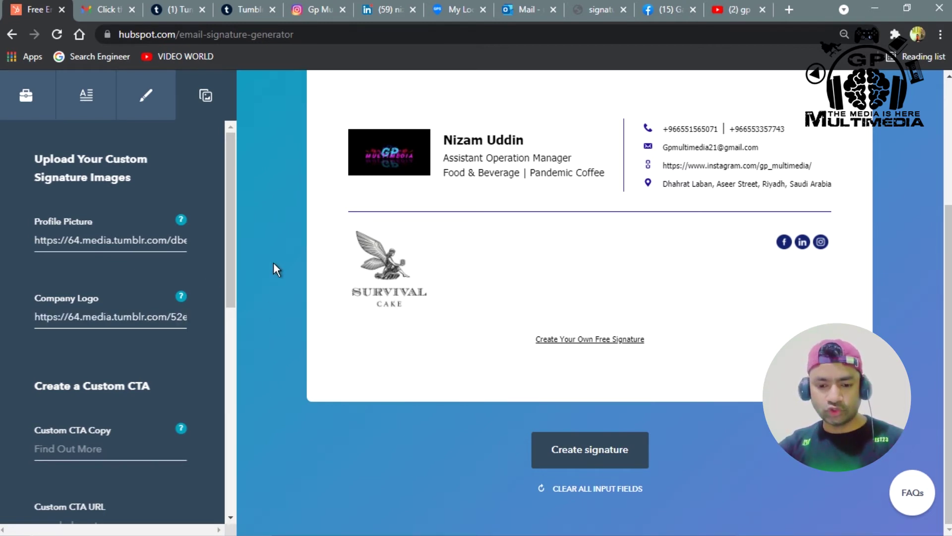
{"action": "scroll", "coordinate": [233, 273], "scroll_direction": "down", "scroll_amount": 3}
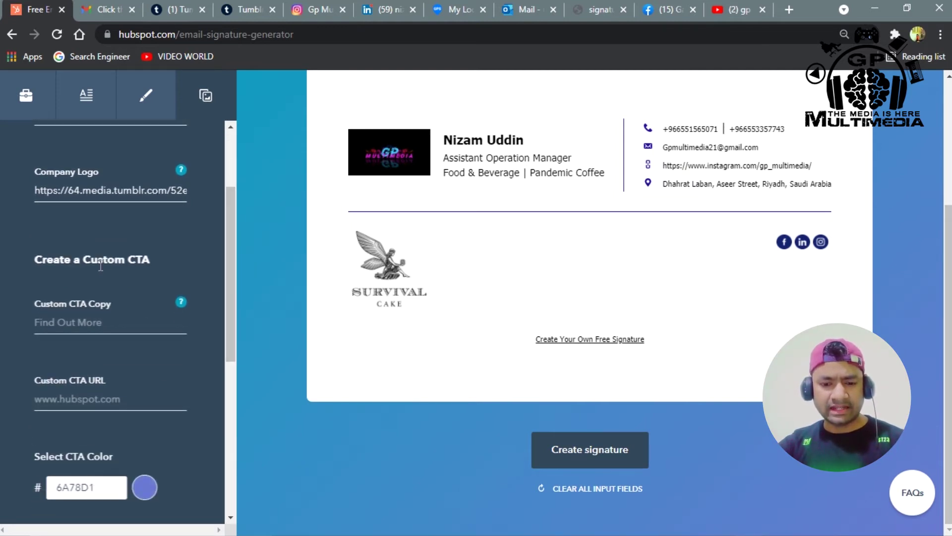
{"action": "left_click", "coordinate": [117, 322]}
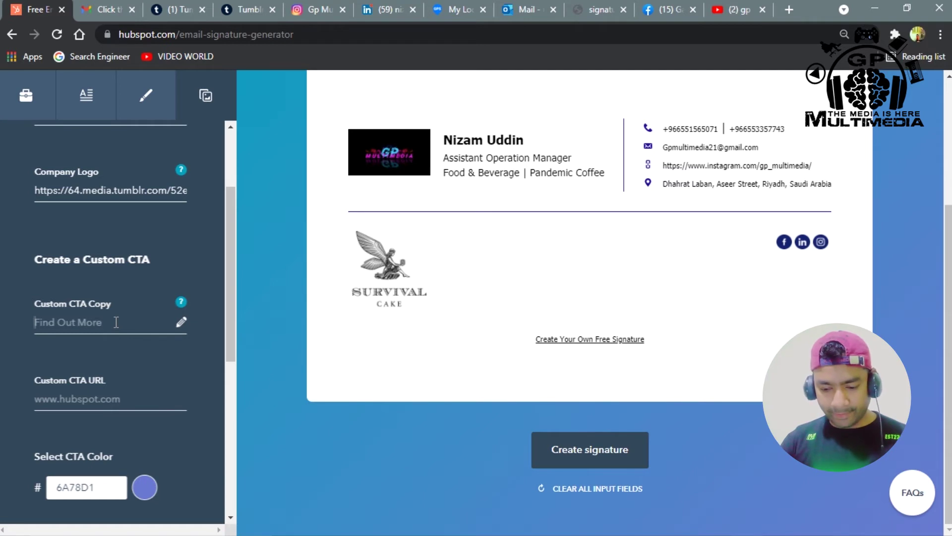
Enter 'PLEASE SUBSCRIBE MY CHANNEL' as the custom call-to-action text.
{"action": "type", "text": "PLEASE"}
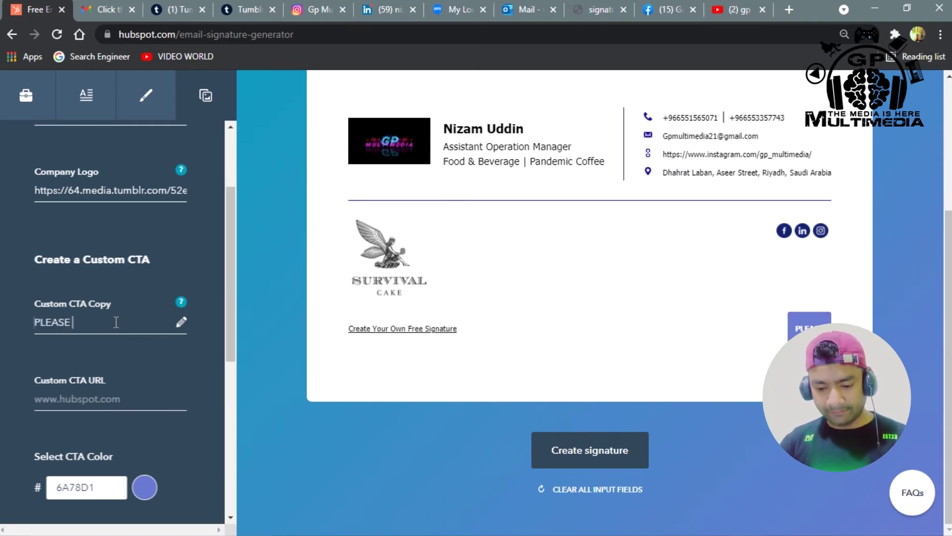
{"action": "type", "text": " SUBS"}
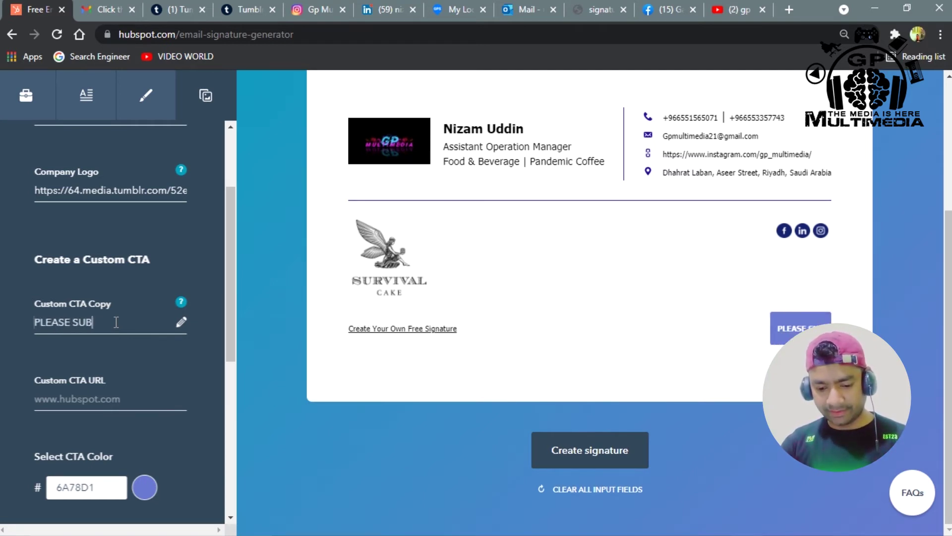
{"action": "type", "text": "CRIBE"}
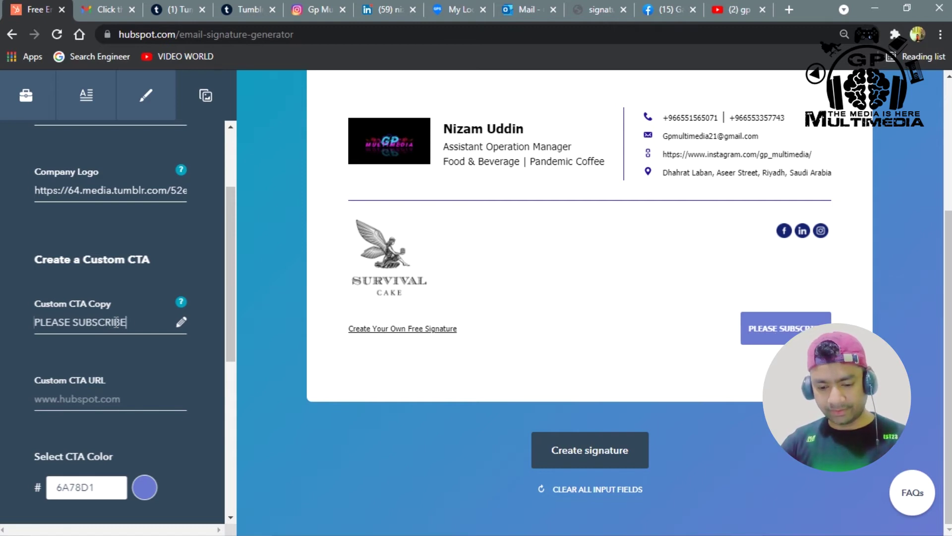
{"action": "type", "text": "MY CHANNEL"}
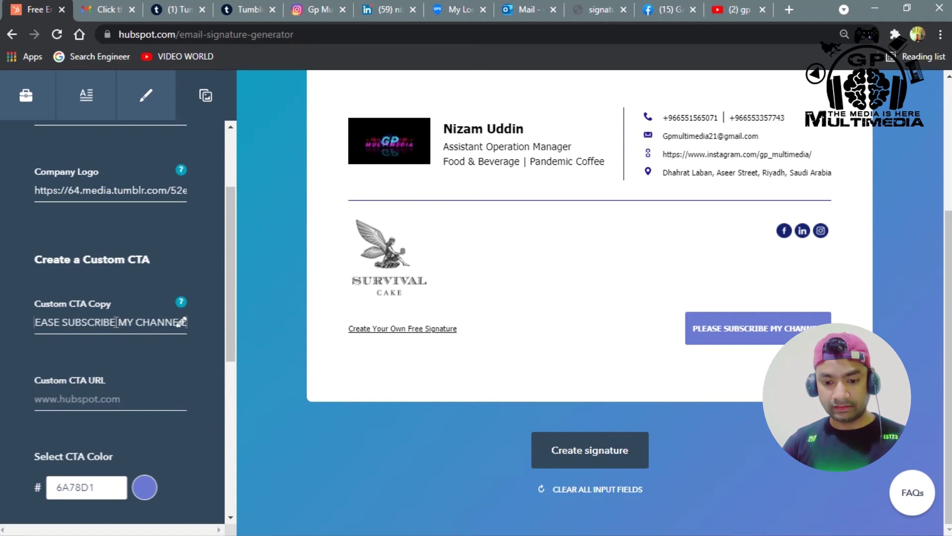
{"action": "key", "text": "BackSpace"}
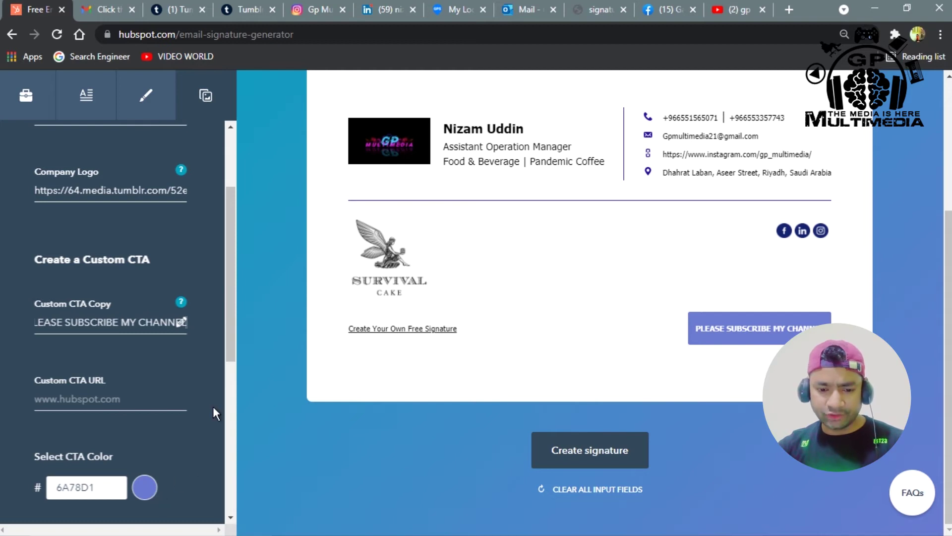
{"action": "left_click", "coordinate": [128, 403]}
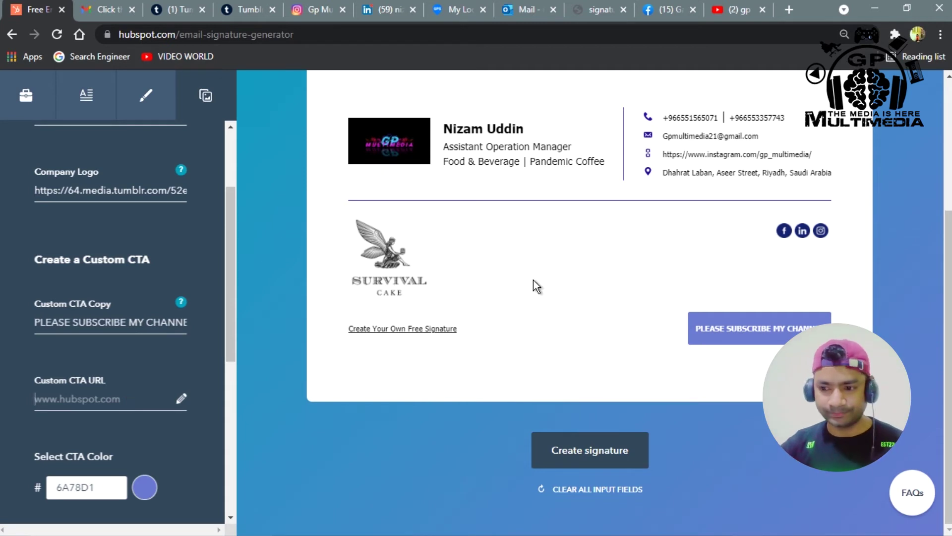
Copy the YouTube channel page's web address from the address bar.
{"action": "left_click", "coordinate": [717, 11]}
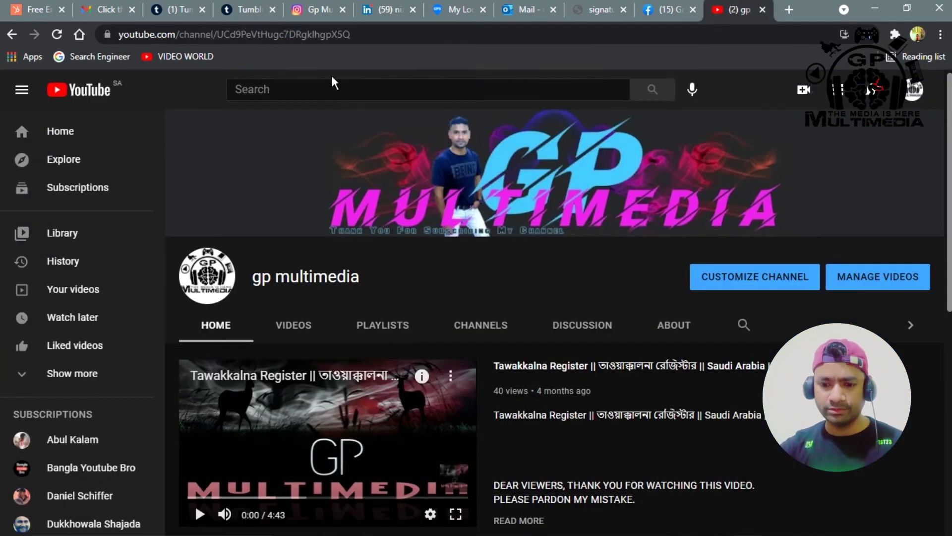
{"action": "left_click", "coordinate": [298, 35]}
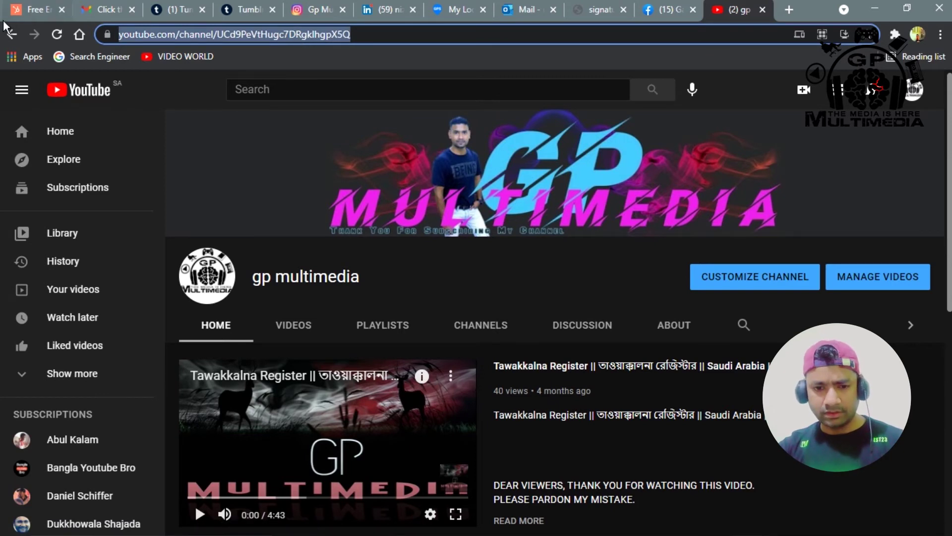
{"action": "left_click", "coordinate": [17, 11]}
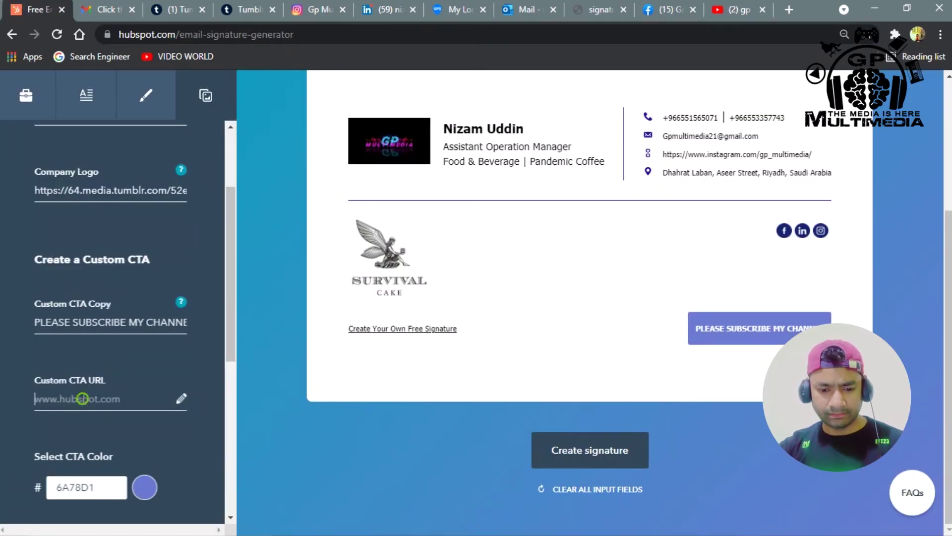
Paste the YouTube channel address as the Custom CTA URL and review the panel.
{"action": "key", "text": "ctrl+v"}
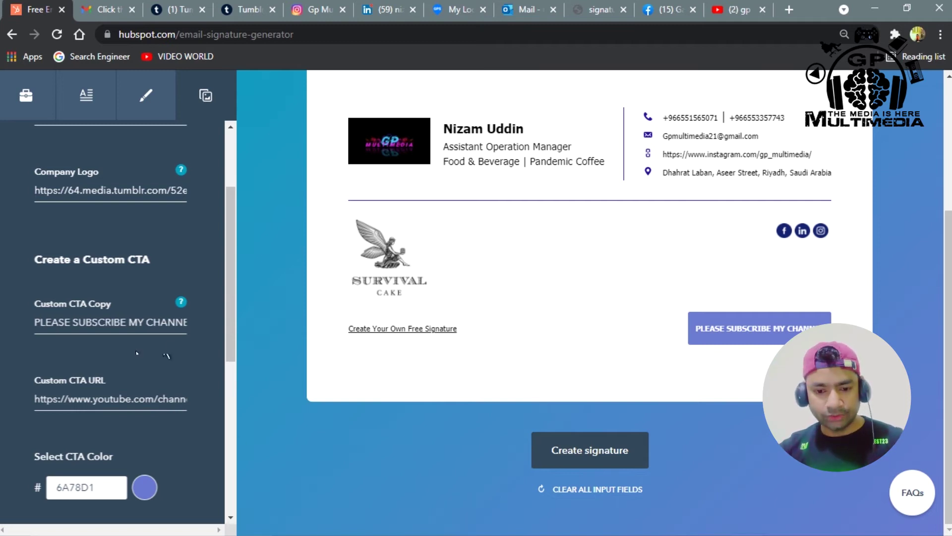
{"action": "left_click_drag", "start_coordinate": [228, 319], "coordinate": [262, 237]}
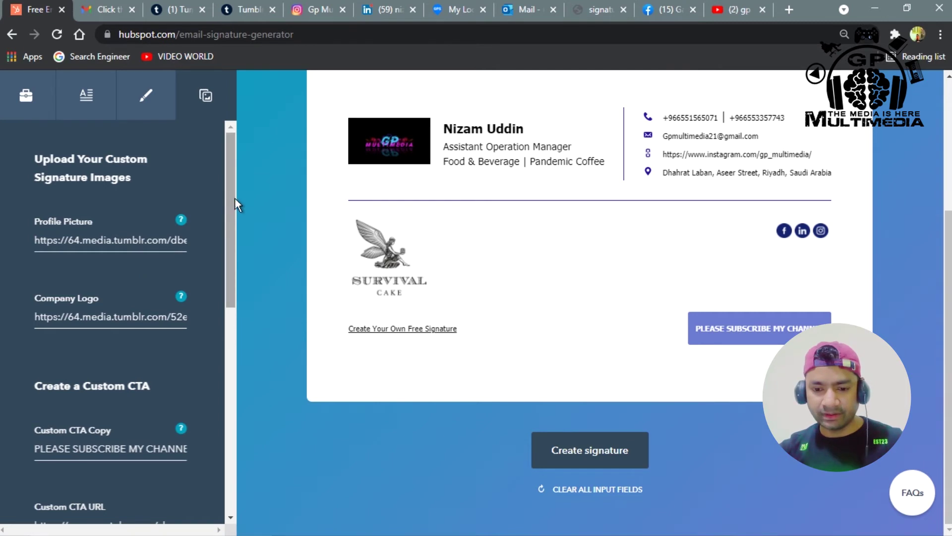
{"action": "left_click_drag", "start_coordinate": [237, 200], "coordinate": [229, 288]}
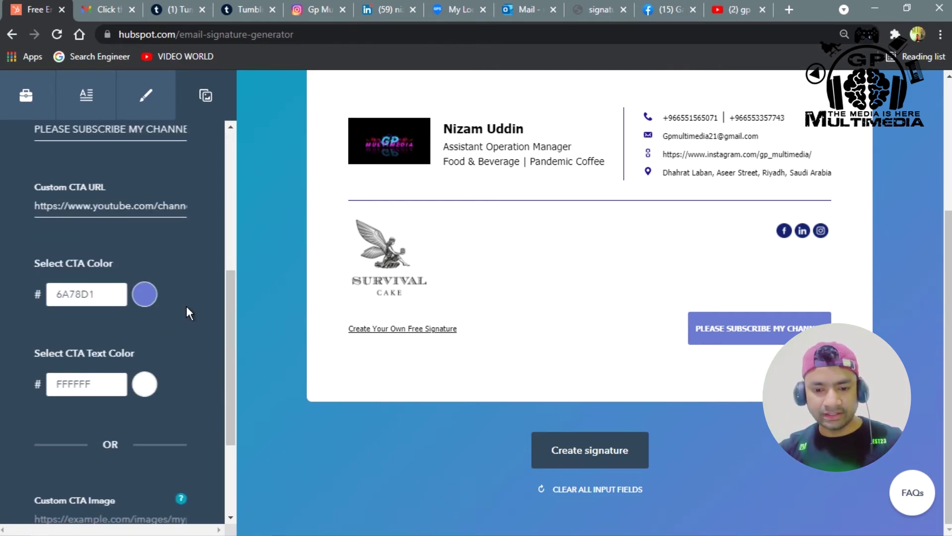
{"action": "left_click_drag", "start_coordinate": [230, 313], "coordinate": [248, 203]}
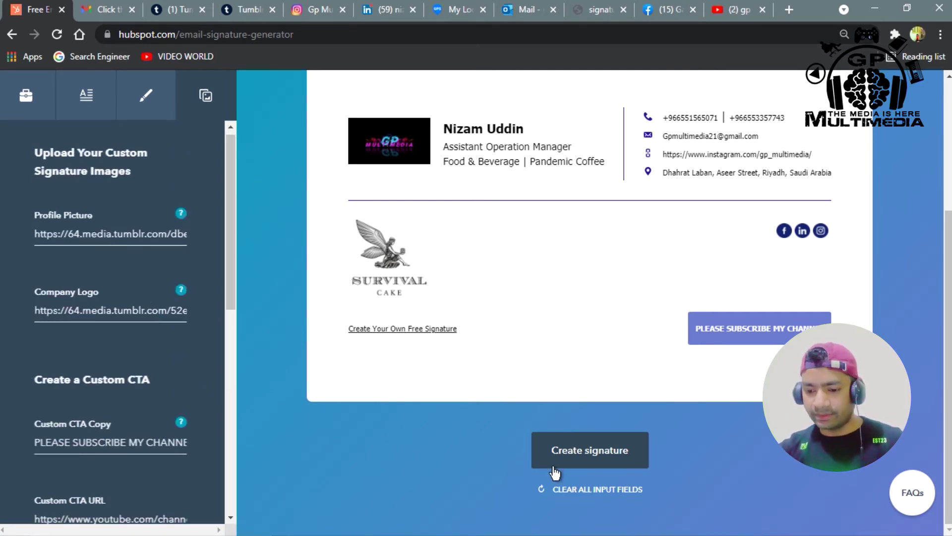
Create and submit the signature, copy it to the clipboard, and switch to Gmail.
{"action": "left_click", "coordinate": [606, 450]}
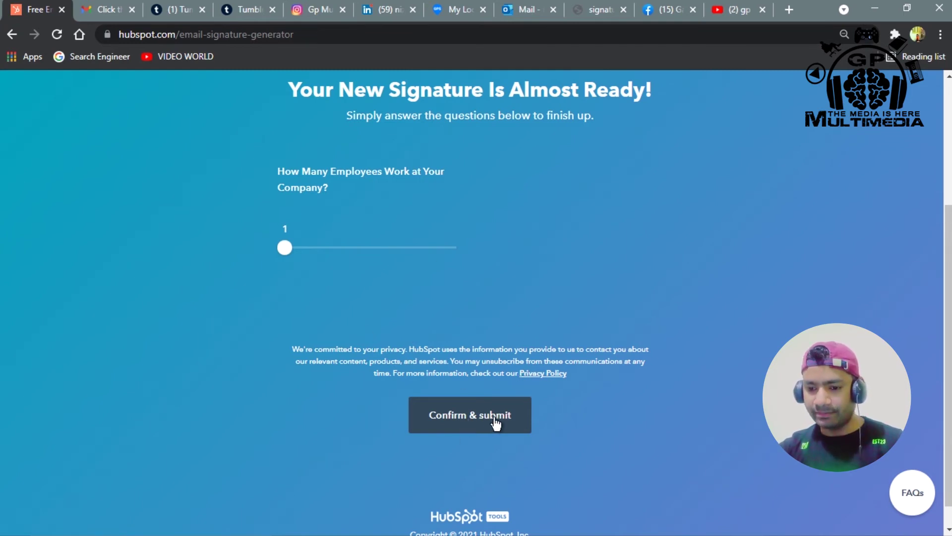
{"action": "left_click", "coordinate": [495, 419]}
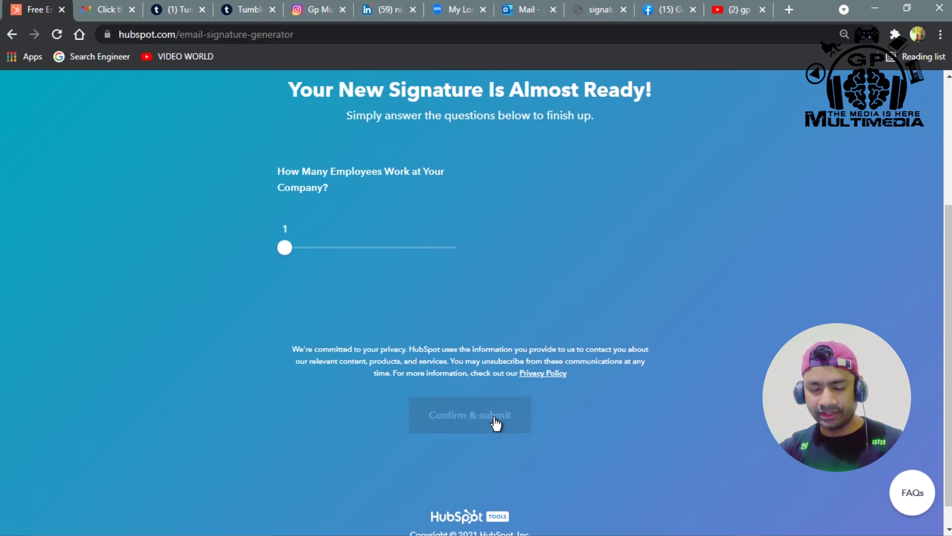
{"action": "scroll", "coordinate": [706, 273], "scroll_direction": "down", "scroll_amount": 3}
{"action": "scroll", "coordinate": [644, 293], "scroll_direction": "down", "scroll_amount": 3}
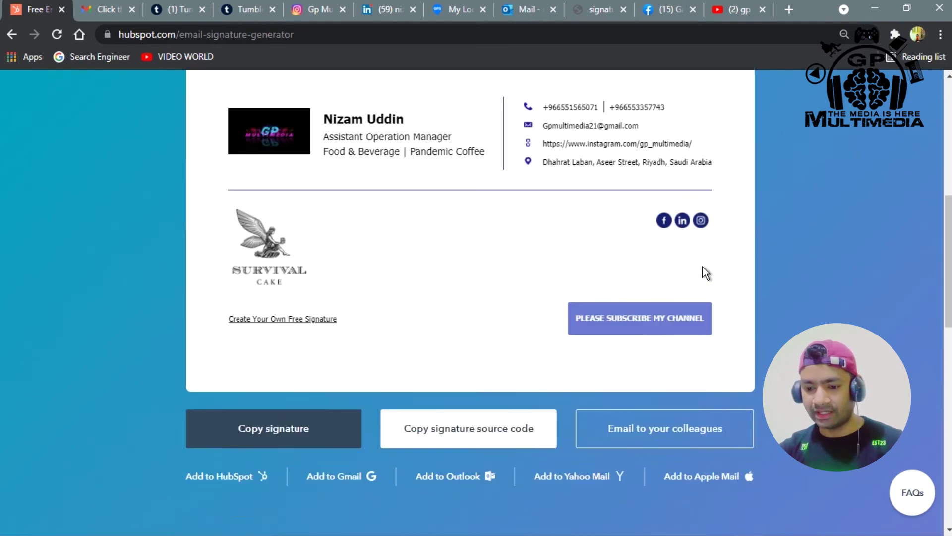
{"action": "scroll", "coordinate": [548, 317], "scroll_direction": "up", "scroll_amount": 2}
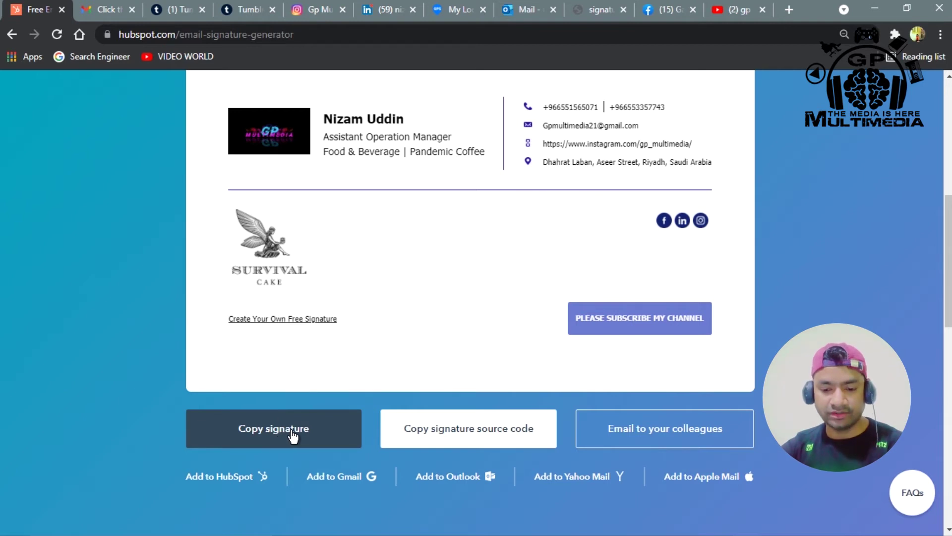
{"action": "left_click", "coordinate": [227, 424]}
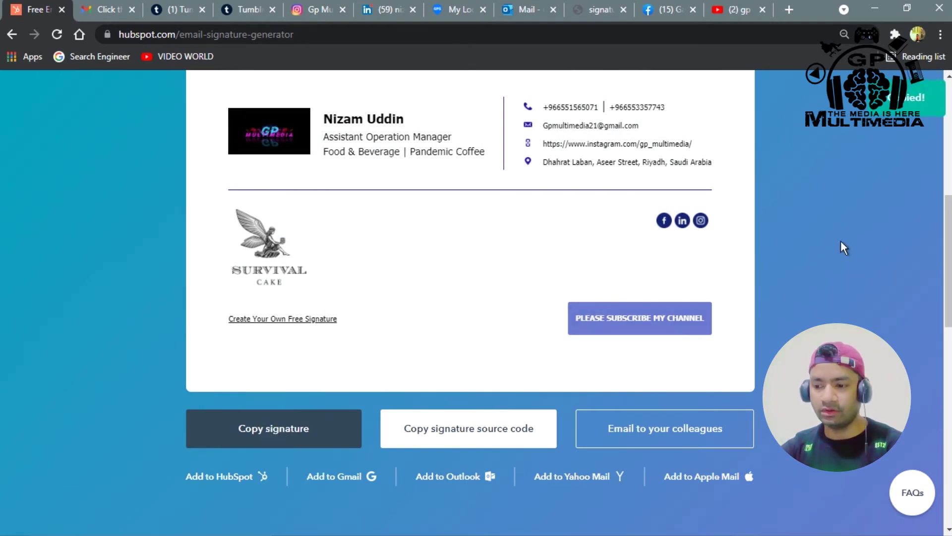
{"action": "left_click", "coordinate": [100, 9]}
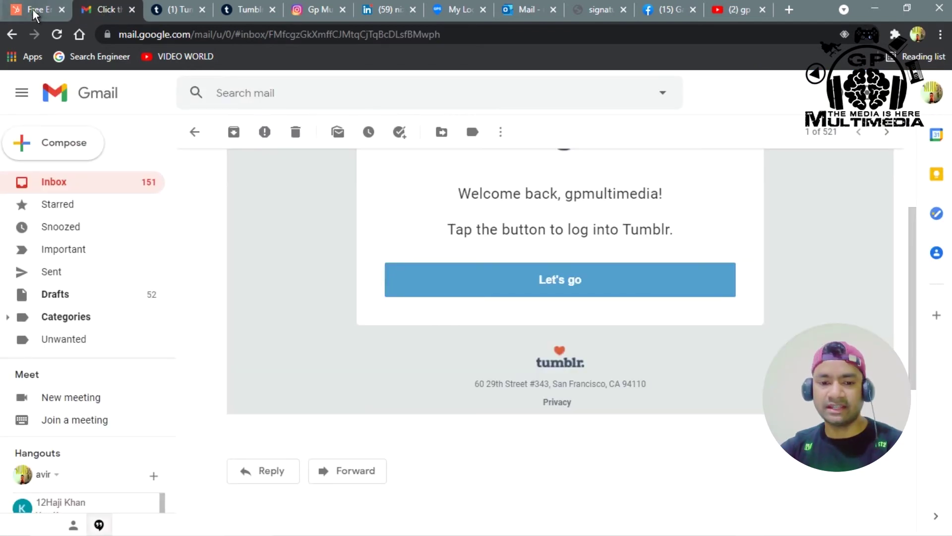
Return to the HubSpot generator tab showing the finished signature.
{"action": "left_click", "coordinate": [36, 10]}
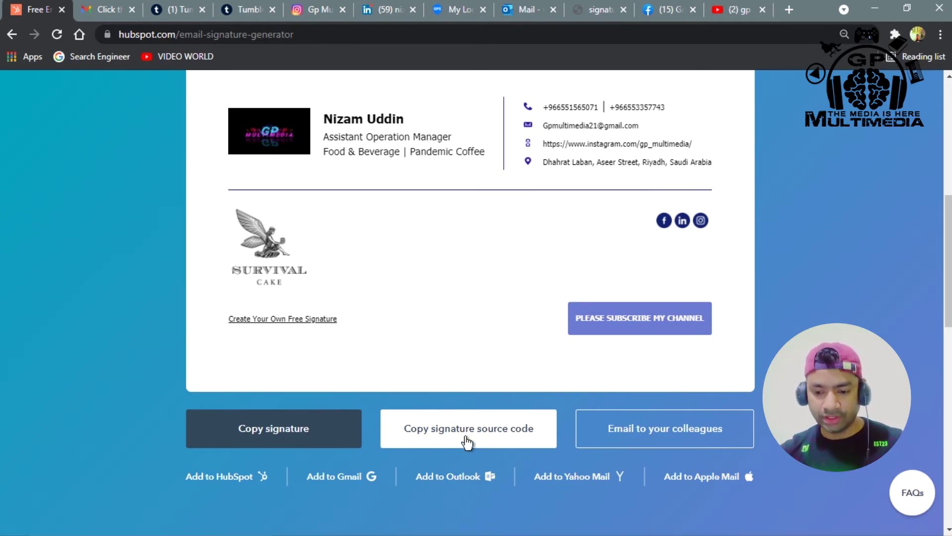
Copy the signature's HTML source code and open a blank Notepad document.
{"action": "left_click", "coordinate": [472, 436]}
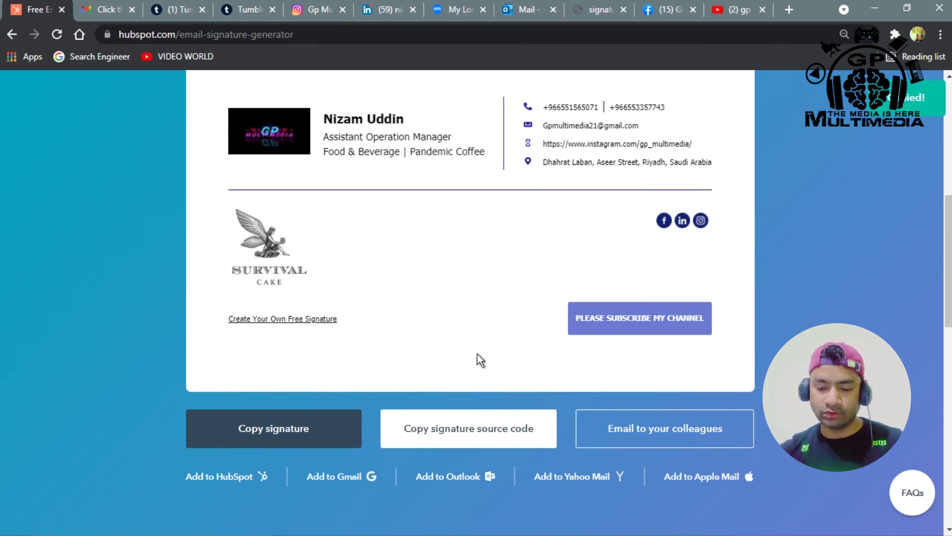
{"action": "left_click", "coordinate": [875, 7]}
{"action": "left_click", "coordinate": [626, 522]}
Paste the signature HTML into the empty Notepad document and maximise the window.
{"action": "left_click", "coordinate": [381, 219]}
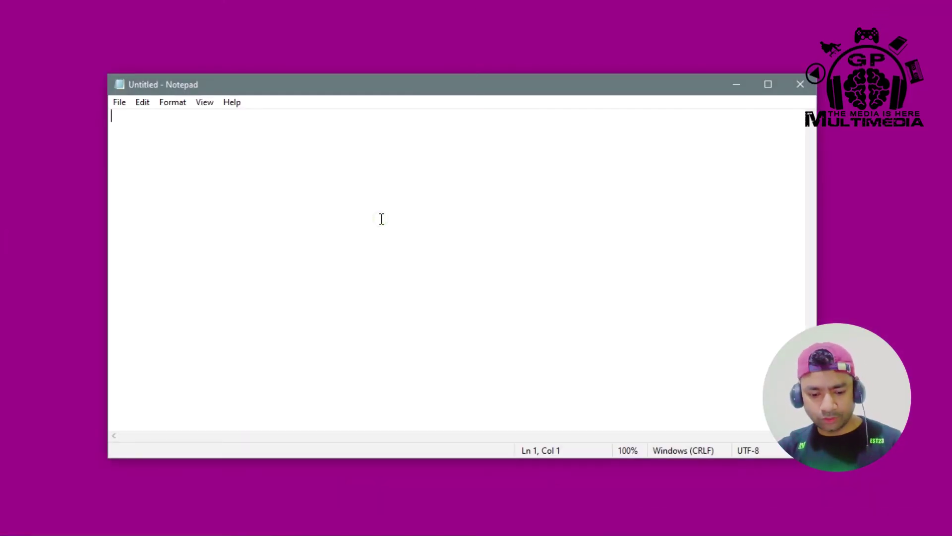
{"action": "key", "text": "ctrl+v"}
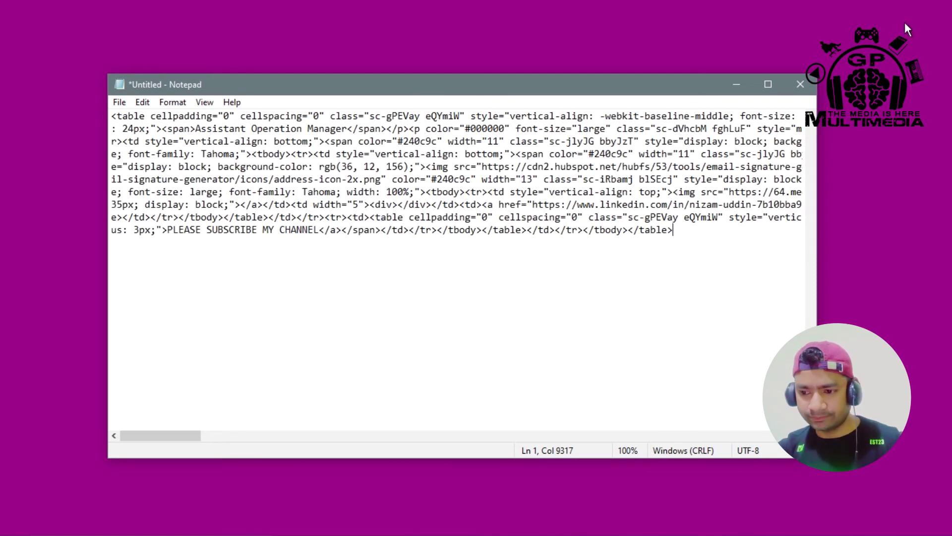
{"action": "left_click", "coordinate": [768, 85]}
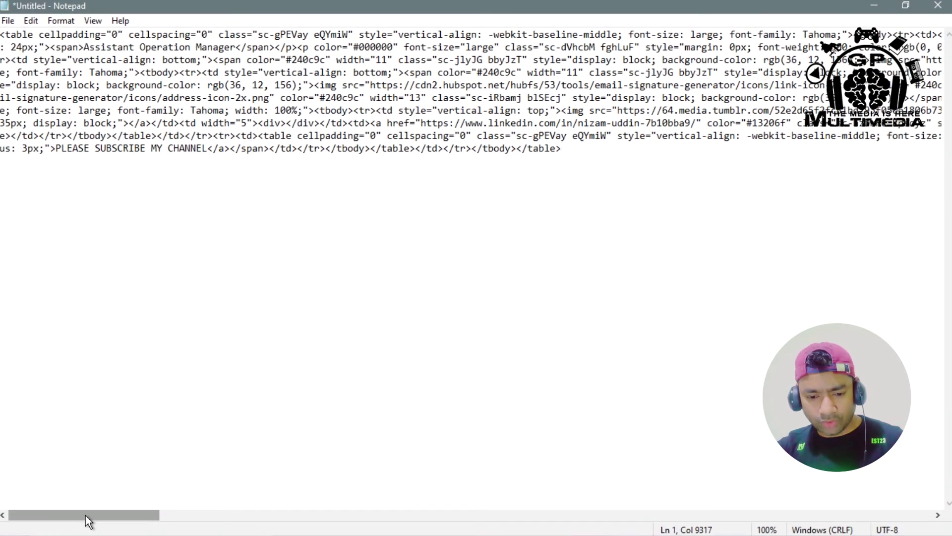
{"action": "left_click_drag", "start_coordinate": [86, 517], "coordinate": [878, 519]}
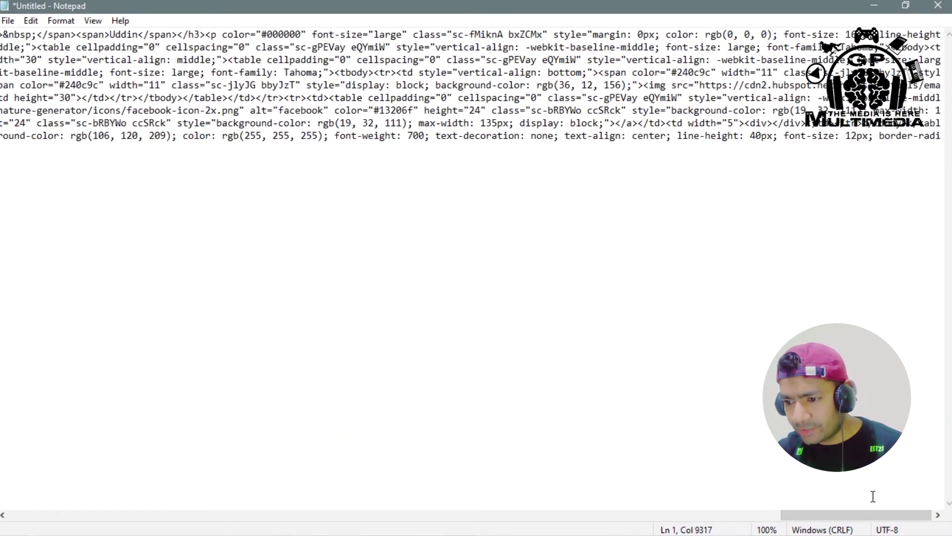
{"action": "left_click_drag", "start_coordinate": [877, 517], "coordinate": [488, 517]}
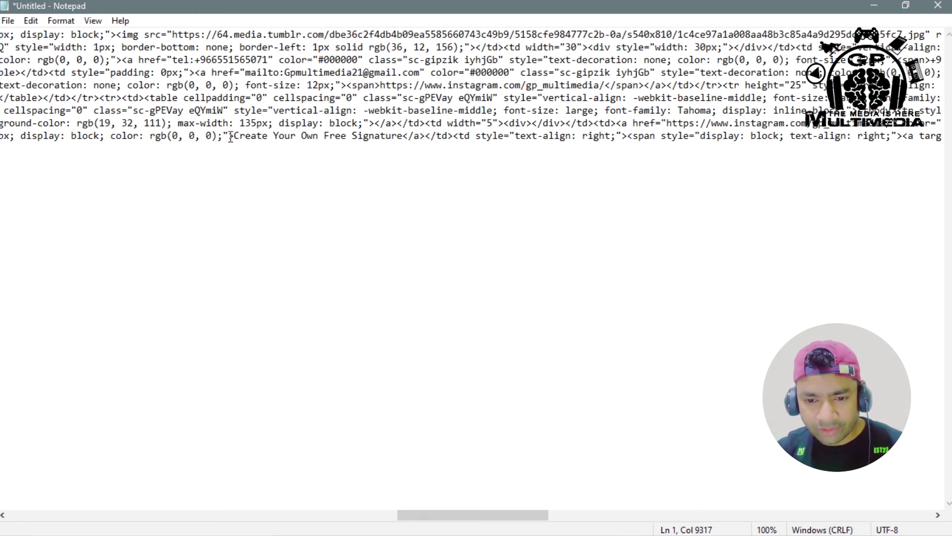
Delete the '>Create Your Own Free Signature<' link text from the HTML.
{"action": "left_click_drag", "start_coordinate": [230, 136], "coordinate": [409, 136]}
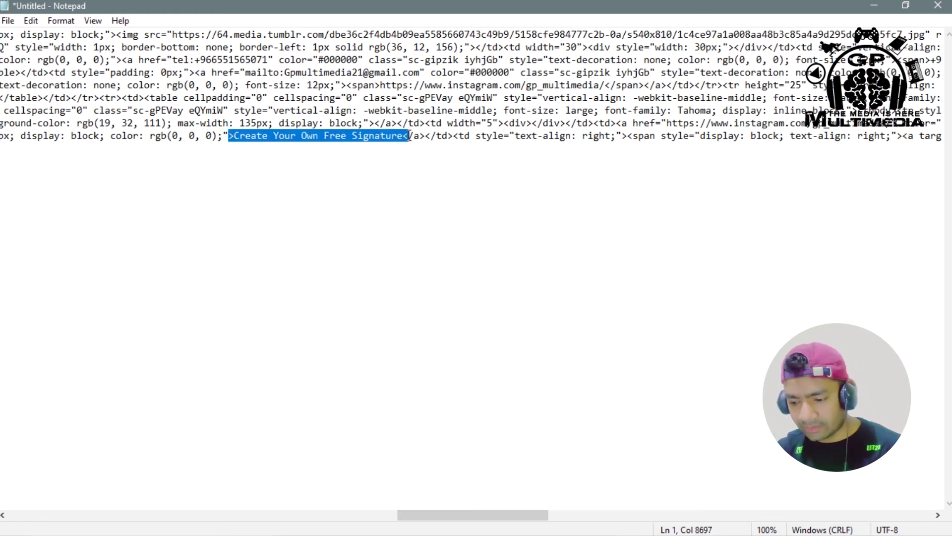
{"action": "key", "text": "Delete"}
{"action": "key", "text": "ctrl+End"}
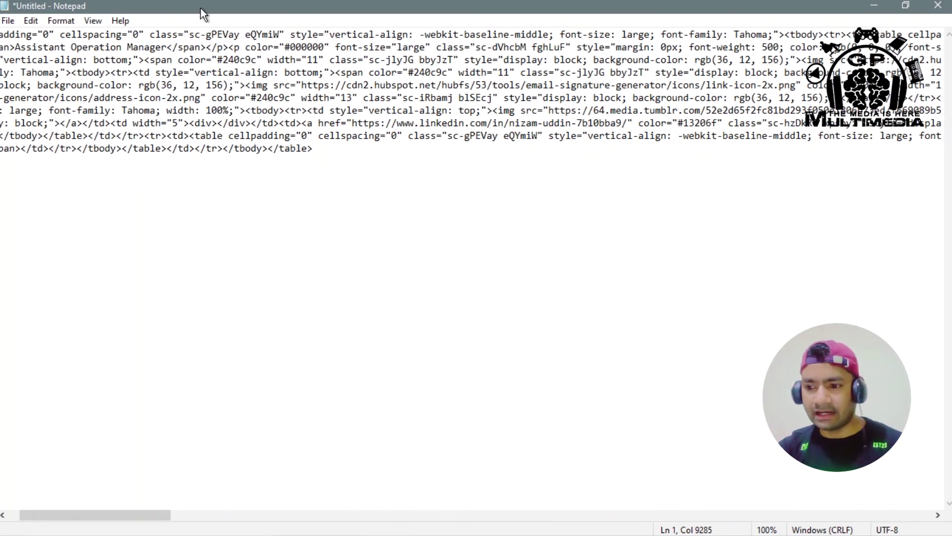
Save the code to the Desktop as SIGNATURE.HTML and close Notepad.
{"action": "left_click", "coordinate": [8, 20]}
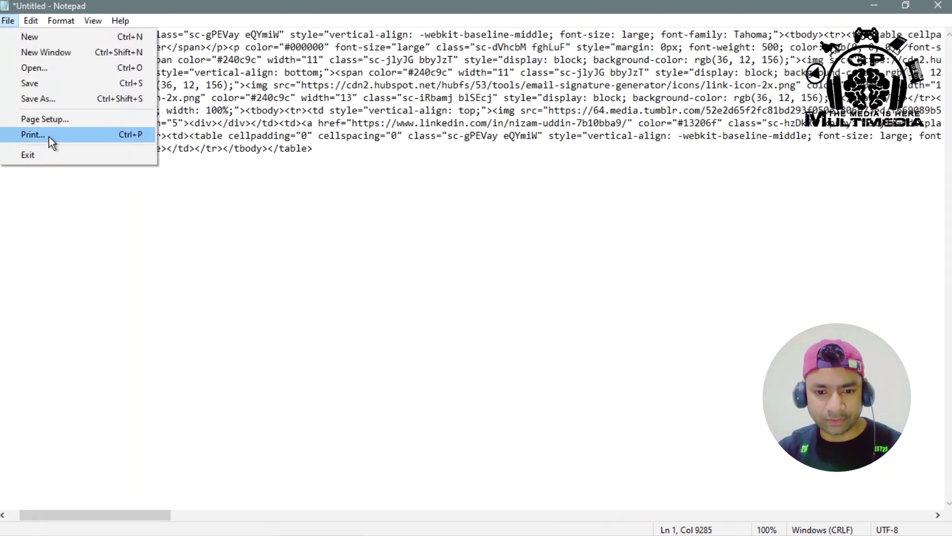
{"action": "left_click", "coordinate": [61, 99]}
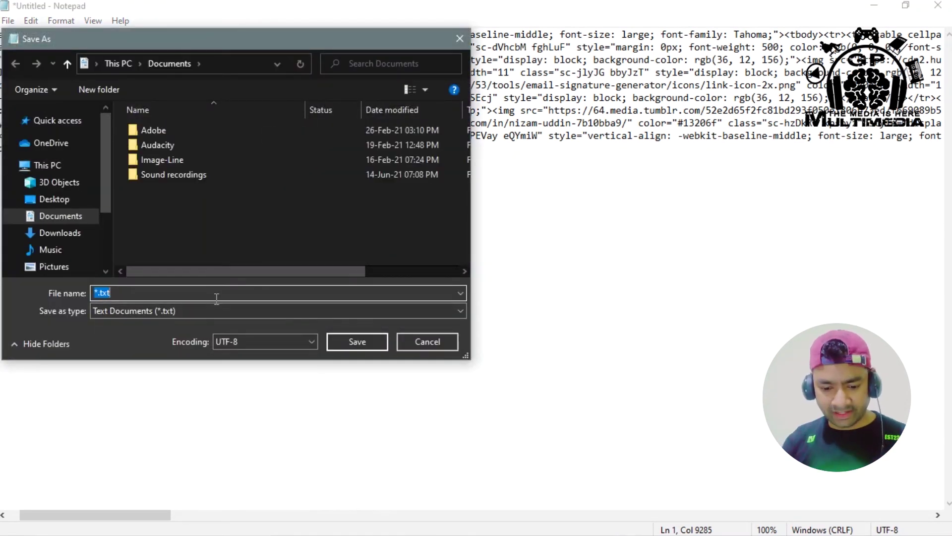
{"action": "type", "text": "SIGNA"}
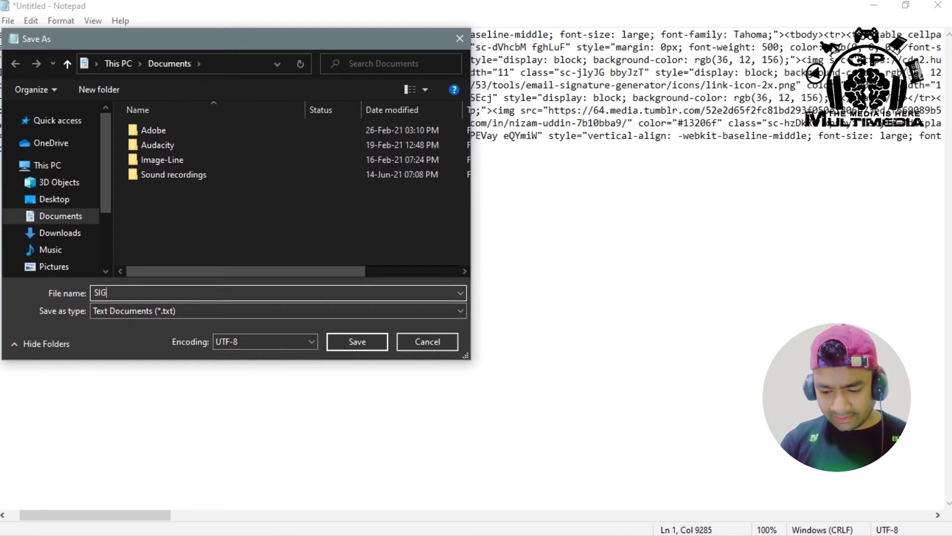
{"action": "type", "text": "TURE.HTML"}
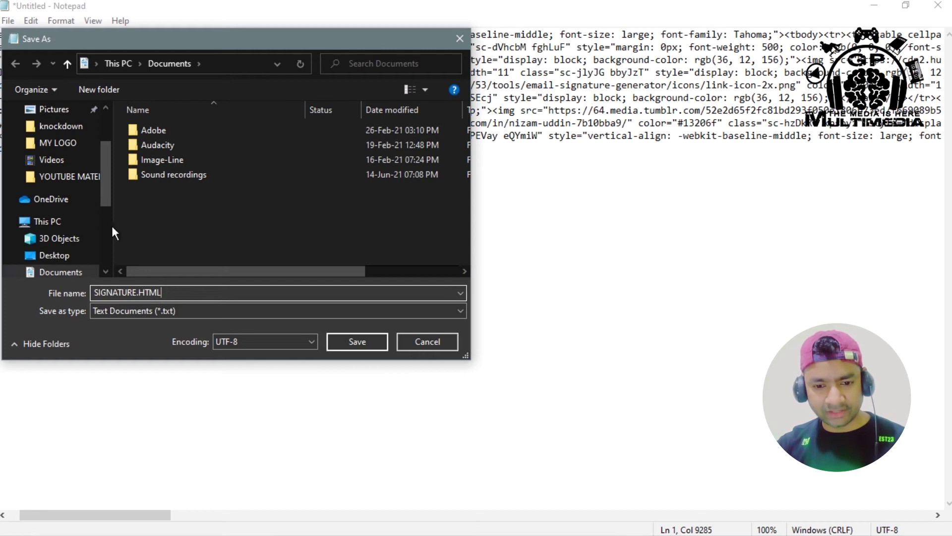
{"action": "mouse_move", "coordinate": [59, 194]}
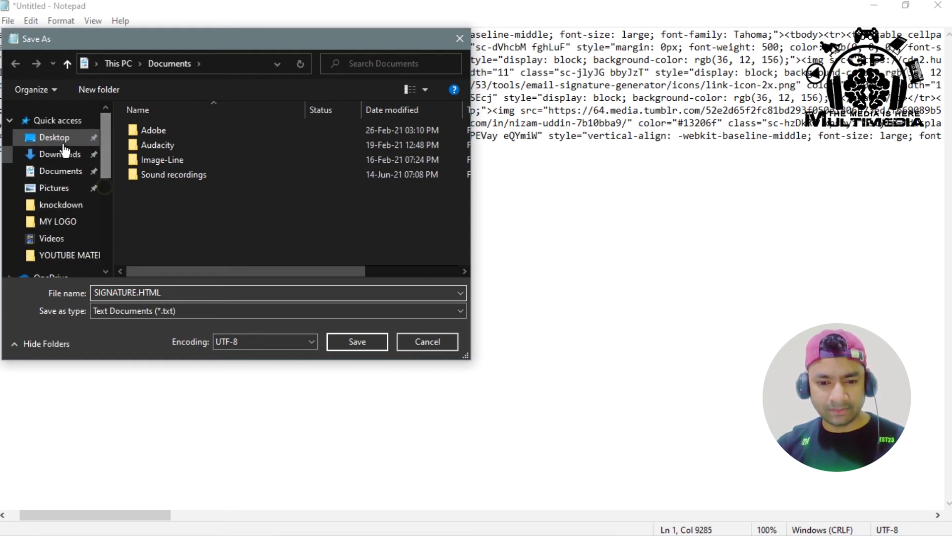
{"action": "left_click", "coordinate": [55, 137]}
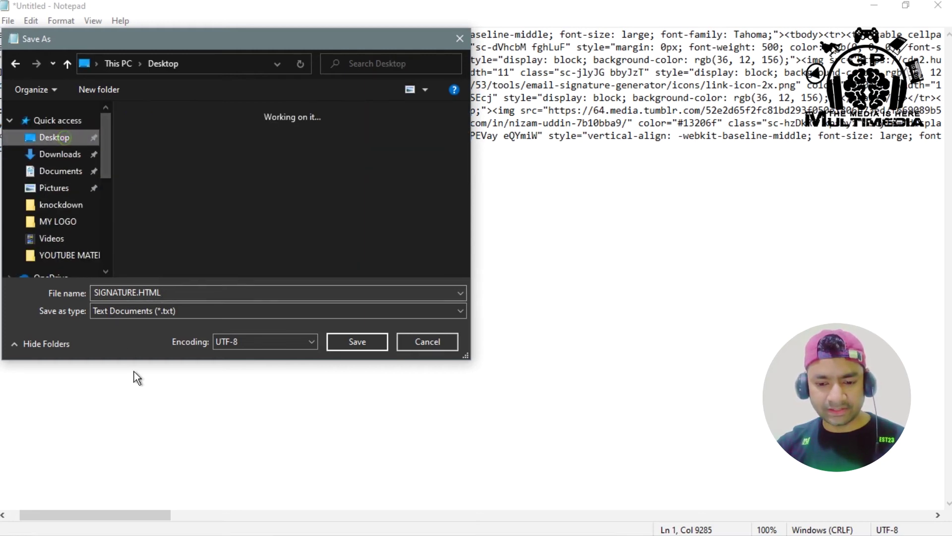
{"action": "left_click", "coordinate": [368, 343]}
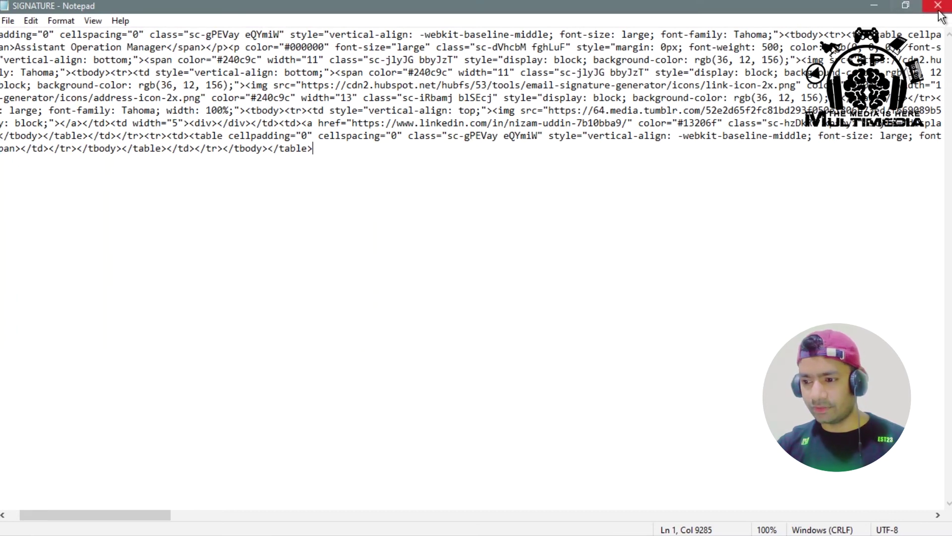
{"action": "left_click", "coordinate": [934, 10]}
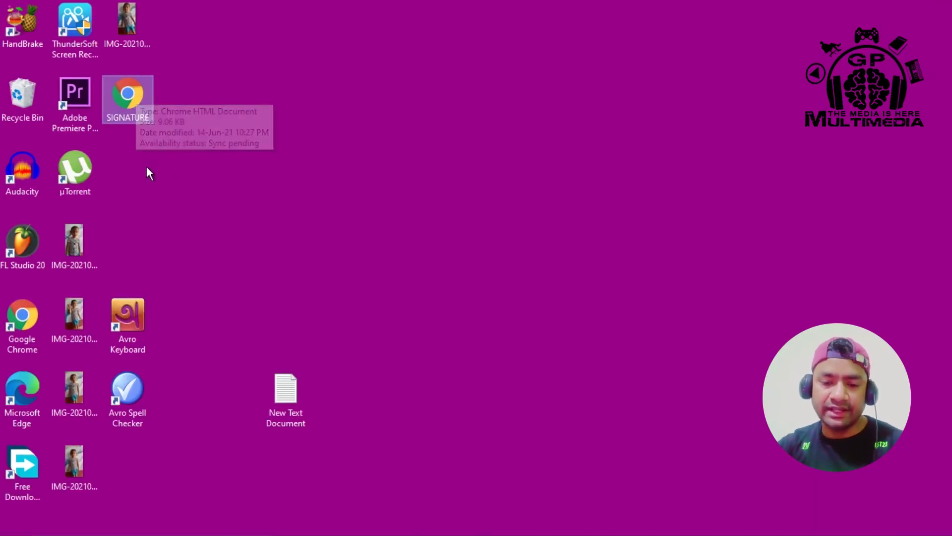
Open the SIGNATURE.HTML file from the desktop so the finished signature renders in Chrome.
{"action": "left_click", "coordinate": [130, 96]}
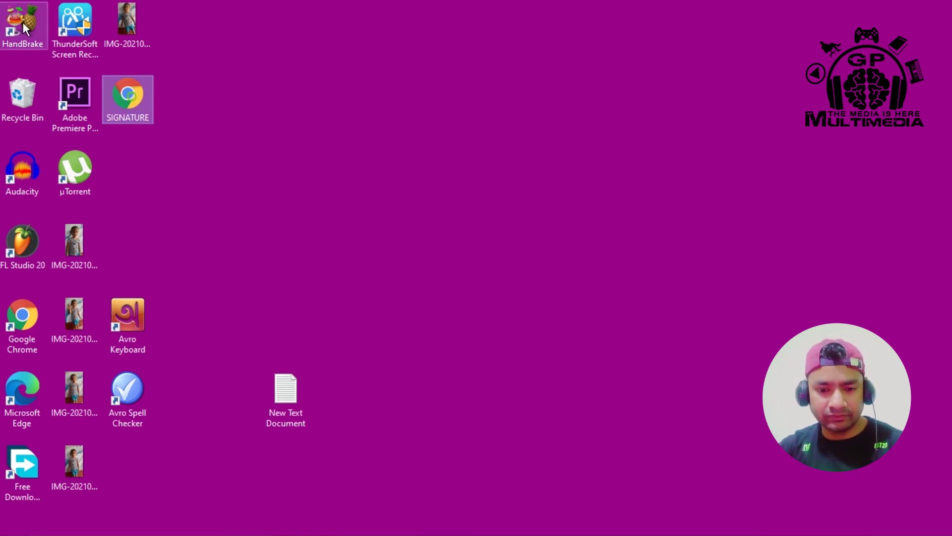
{"action": "key", "text": "Return"}
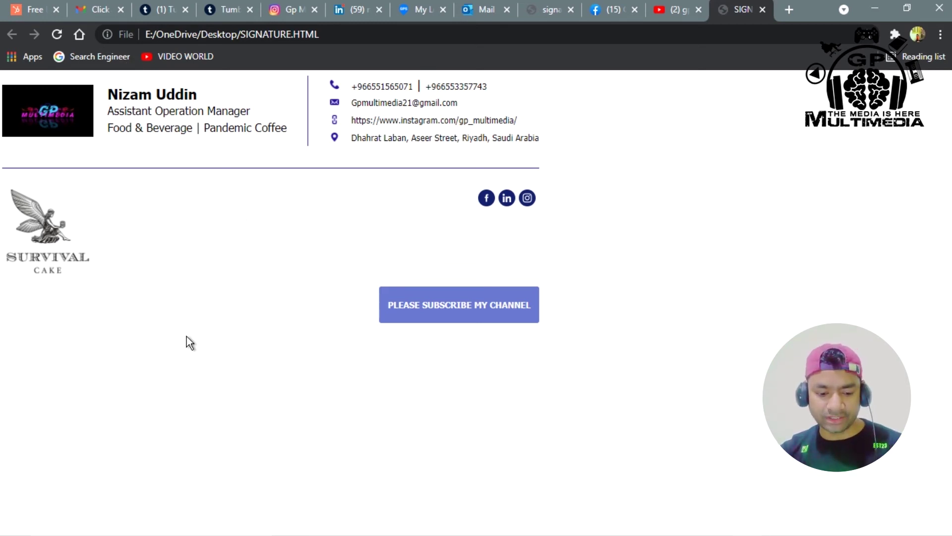
Select the entire rendered signature, then go back to Gmail and bring up quick settings.
{"action": "key", "text": "ctrl+a"}
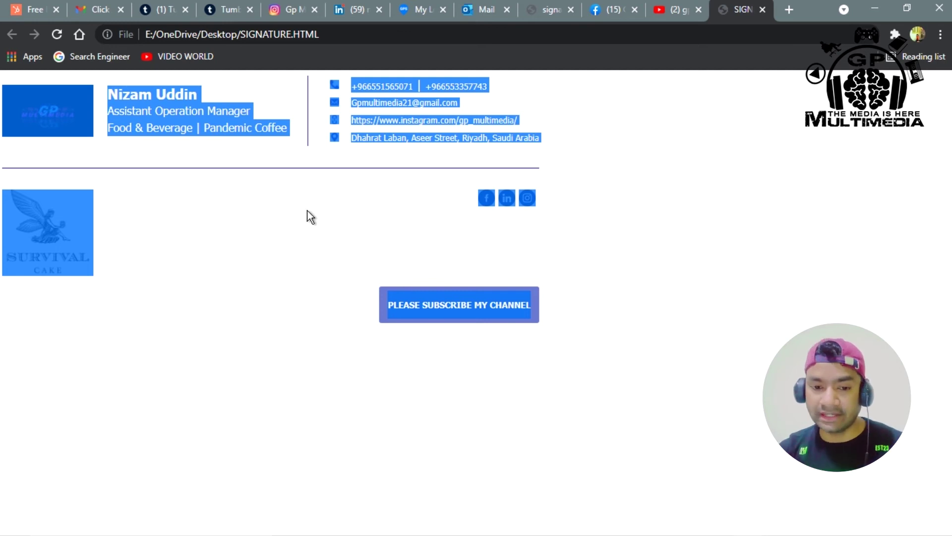
{"action": "left_click", "coordinate": [88, 10]}
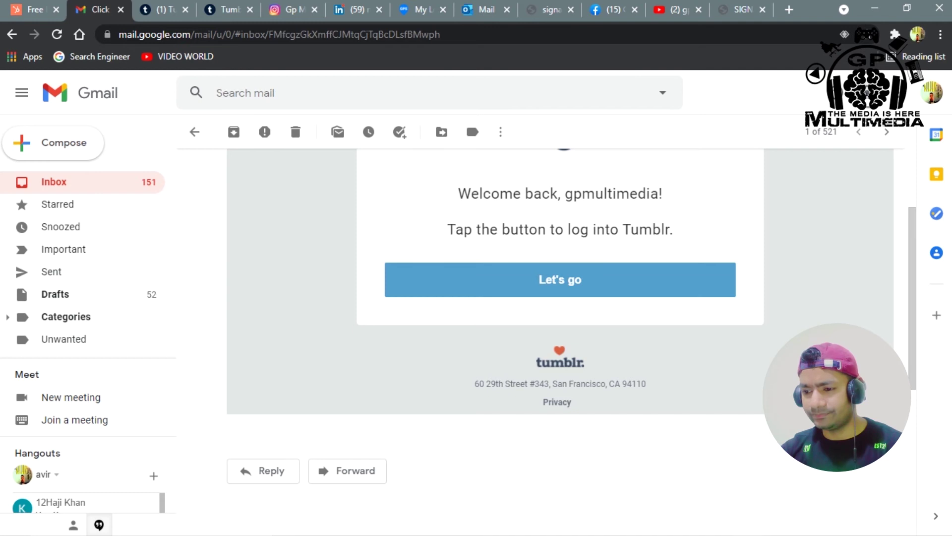
{"action": "left_click", "coordinate": [884, 93]}
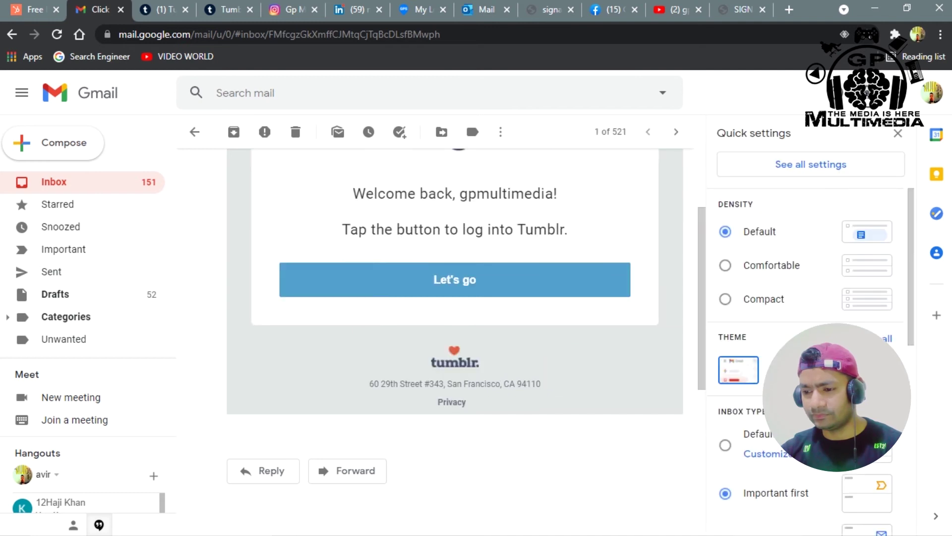
In Gmail's full settings, delete the old ffff signature and start a new one.
{"action": "left_click", "coordinate": [813, 166]}
{"action": "left_click", "coordinate": [813, 166]}
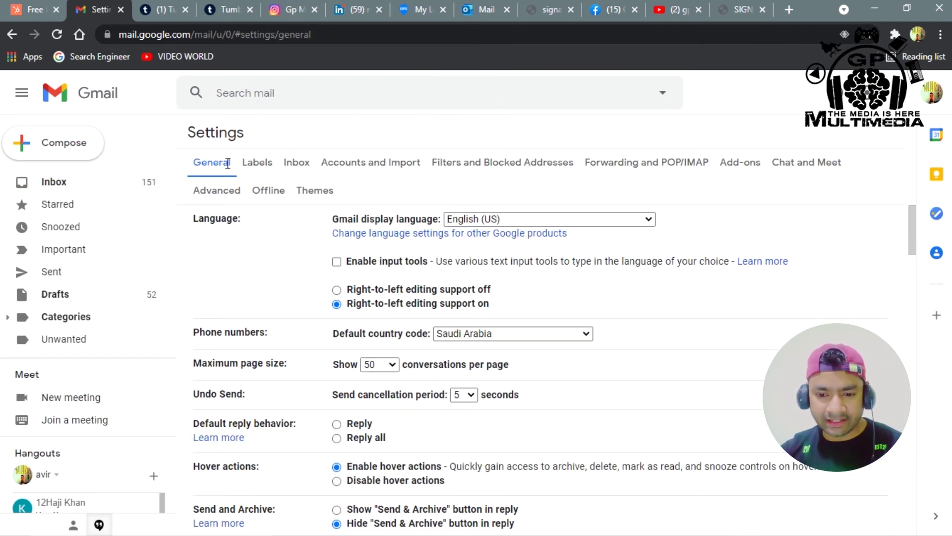
{"action": "scroll", "coordinate": [442, 260], "scroll_direction": "down", "scroll_amount": 3}
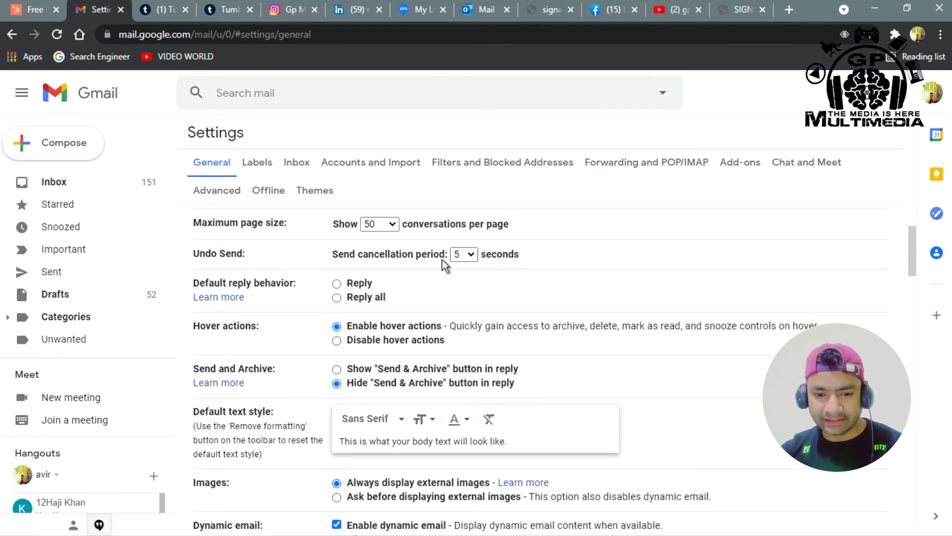
{"action": "scroll", "coordinate": [442, 260], "scroll_direction": "down", "scroll_amount": 7}
{"action": "scroll", "coordinate": [442, 260], "scroll_direction": "down", "scroll_amount": 5}
{"action": "scroll", "coordinate": [442, 259], "scroll_direction": "down", "scroll_amount": 4}
{"action": "scroll", "coordinate": [441, 260], "scroll_direction": "down", "scroll_amount": 1}
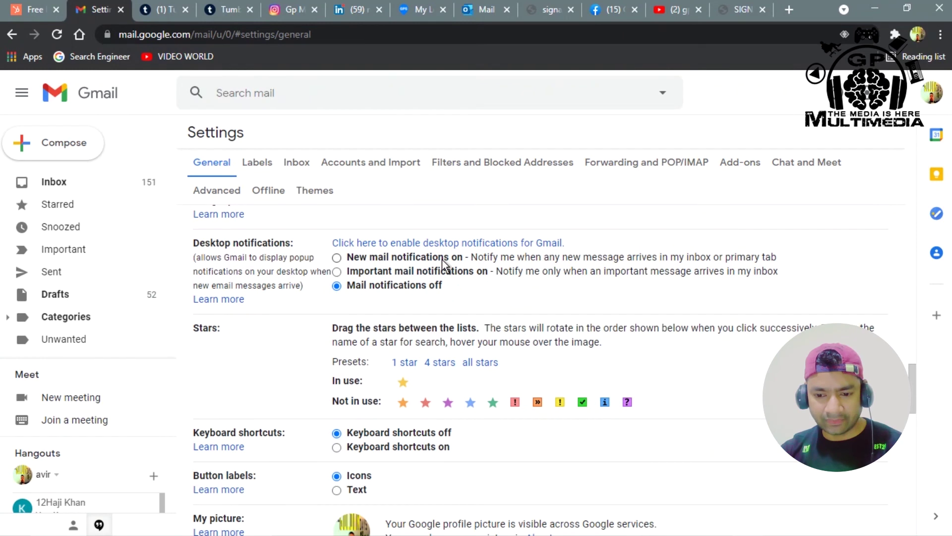
{"action": "scroll", "coordinate": [442, 260], "scroll_direction": "down", "scroll_amount": 2}
{"action": "scroll", "coordinate": [442, 260], "scroll_direction": "down", "scroll_amount": 3}
{"action": "scroll", "coordinate": [441, 260], "scroll_direction": "down", "scroll_amount": 3}
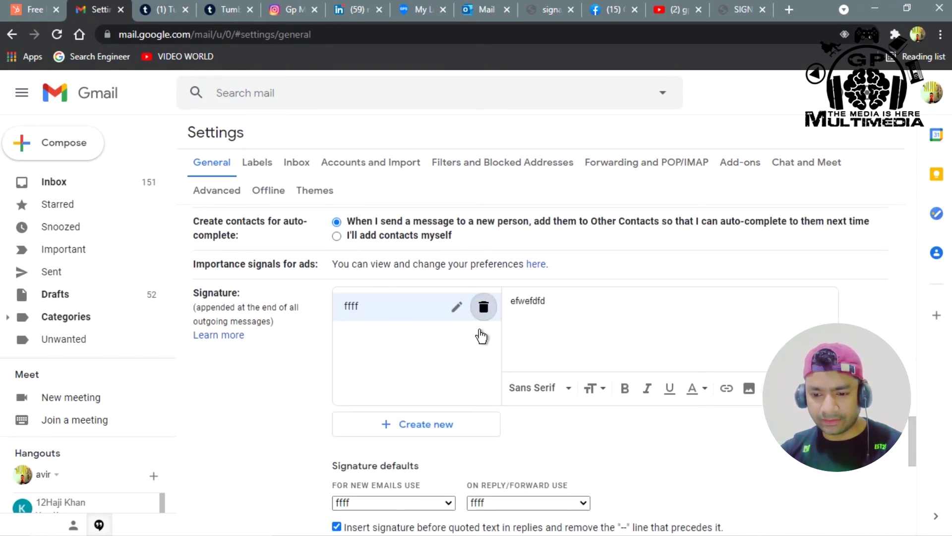
{"action": "left_click", "coordinate": [491, 299]}
{"action": "left_click", "coordinate": [568, 332]}
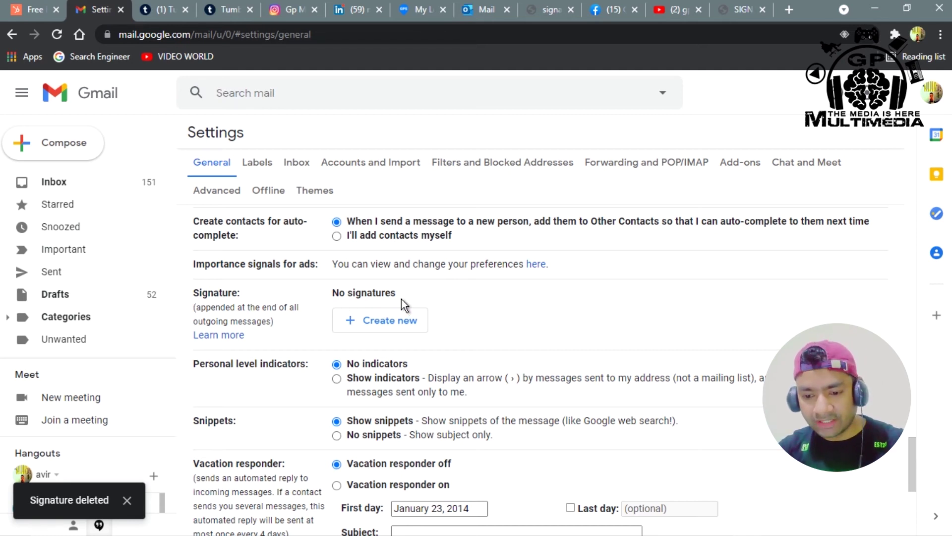
{"action": "left_click", "coordinate": [400, 327]}
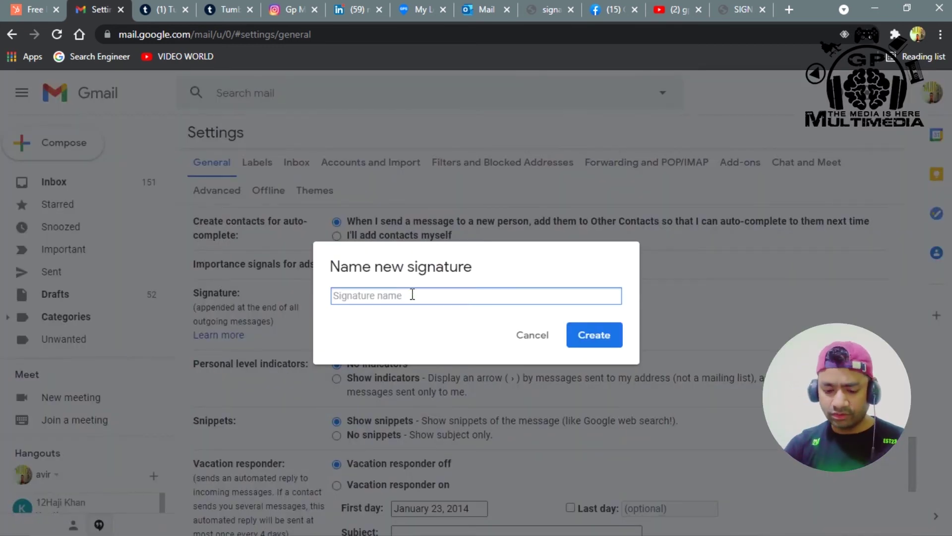
Create a signature named EMAIL and paste the copied signature into its editor.
{"action": "type", "text": "EMAIL"}
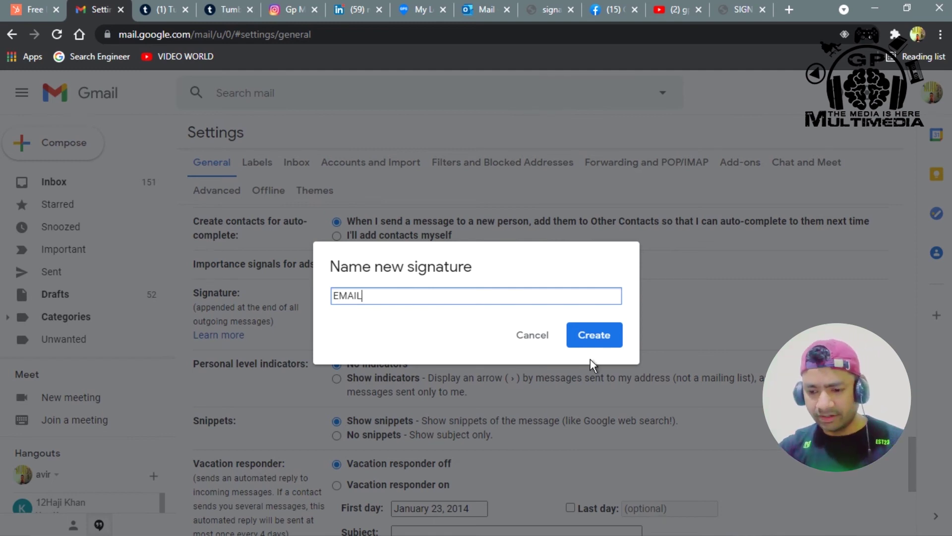
{"action": "left_click", "coordinate": [603, 342]}
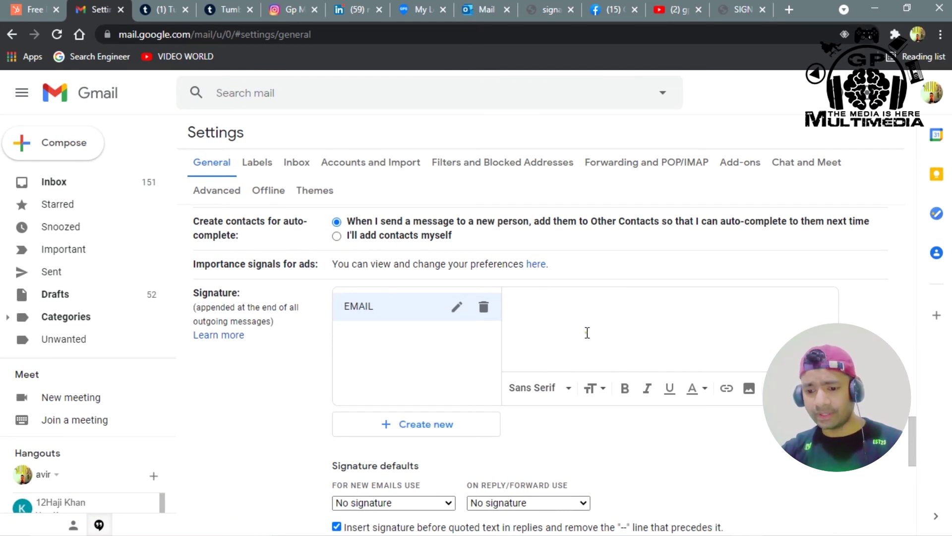
{"action": "left_click", "coordinate": [616, 319]}
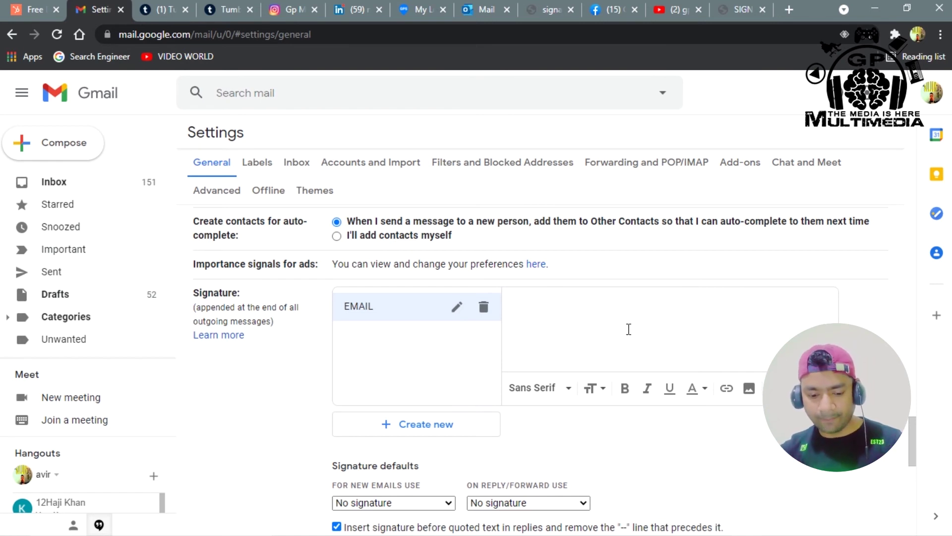
{"action": "key", "text": "ctrl+v"}
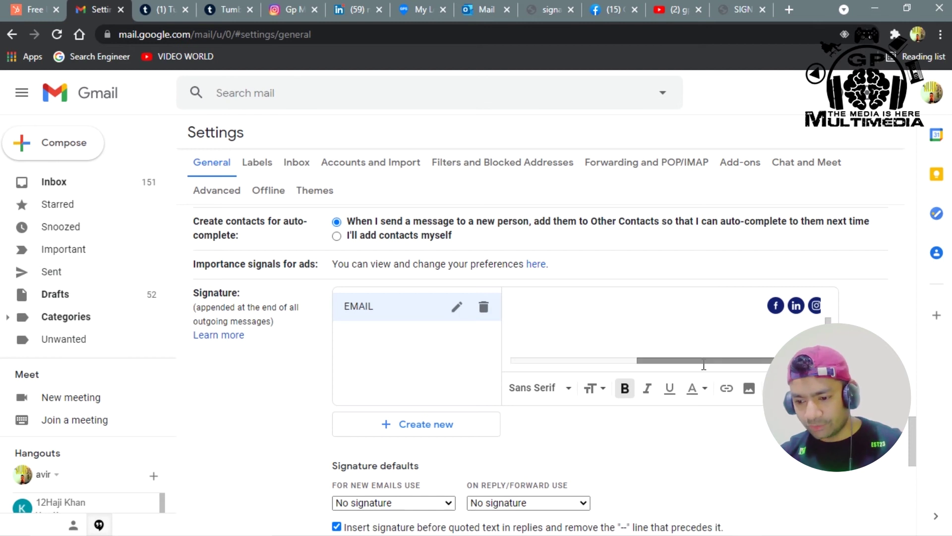
Check the pasted banner, contact details and social icons in the EMAIL signature editor.
{"action": "left_click_drag", "start_coordinate": [704, 361], "coordinate": [709, 362]}
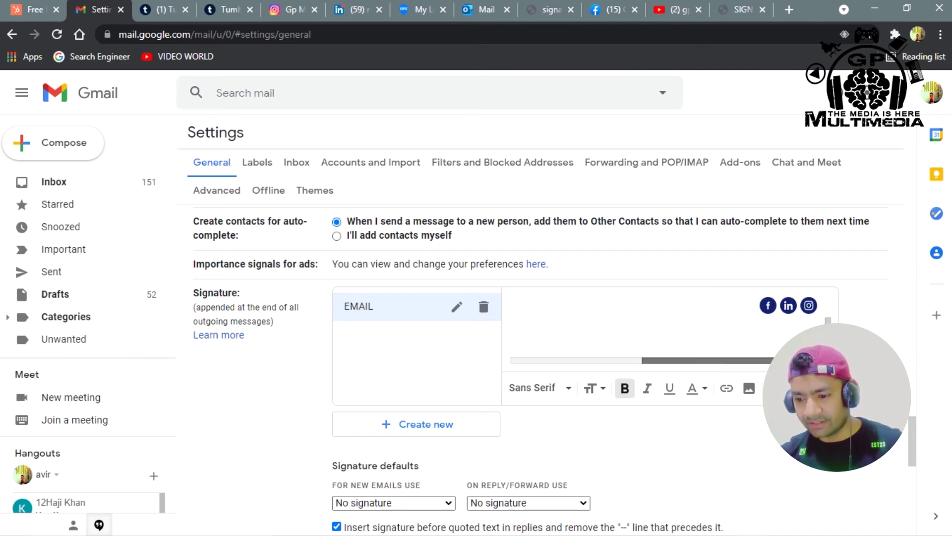
{"action": "mouse_move", "coordinate": [707, 361]}
{"action": "left_mouse_down"}
{"action": "mouse_move", "coordinate": [545, 361]}
{"action": "mouse_move", "coordinate": [667, 360]}
{"action": "left_mouse_up"}
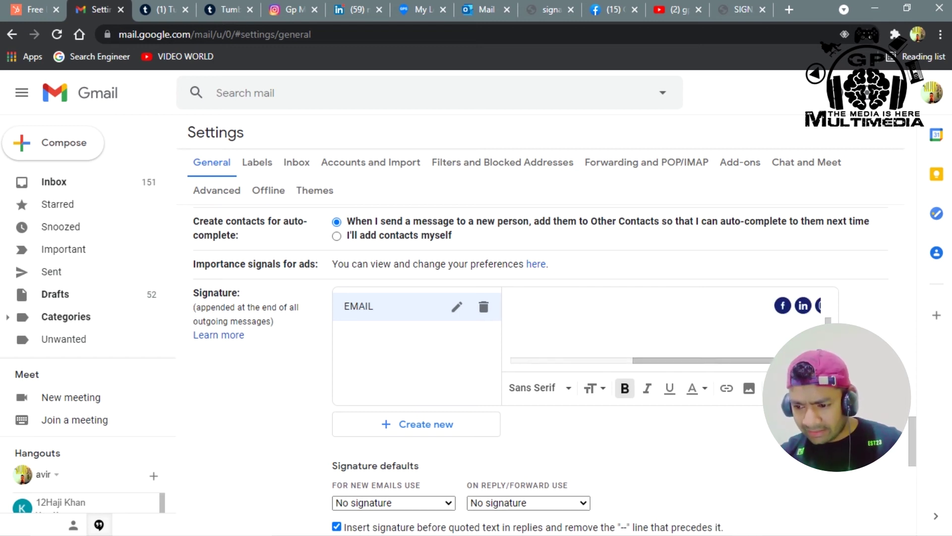
{"action": "scroll", "coordinate": [835, 319], "scroll_direction": "down", "scroll_amount": 5}
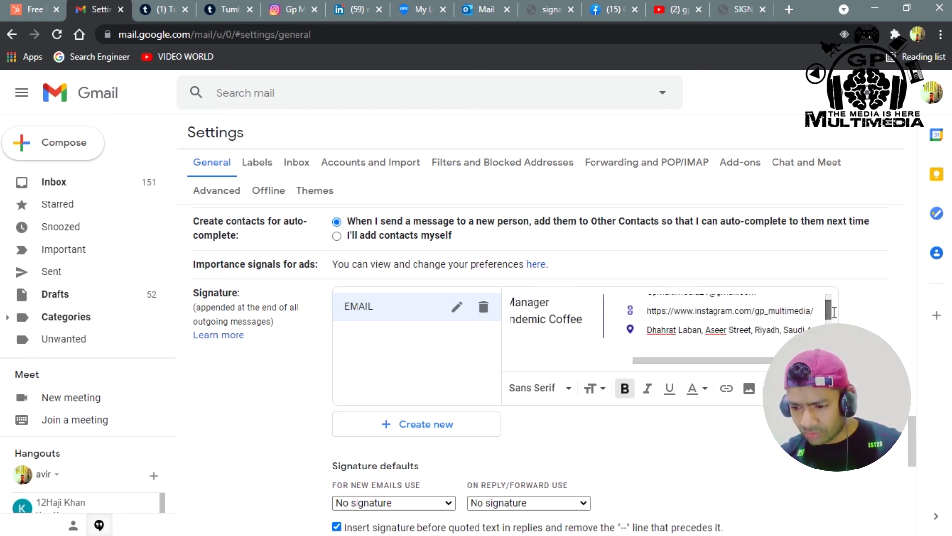
{"action": "scroll", "coordinate": [835, 318], "scroll_direction": "up", "scroll_amount": 3}
{"action": "scroll", "coordinate": [835, 319], "scroll_direction": "down", "scroll_amount": 2}
{"action": "scroll", "coordinate": [835, 319], "scroll_direction": "down", "scroll_amount": 1}
{"action": "scroll", "coordinate": [835, 319], "scroll_direction": "up", "scroll_amount": 1}
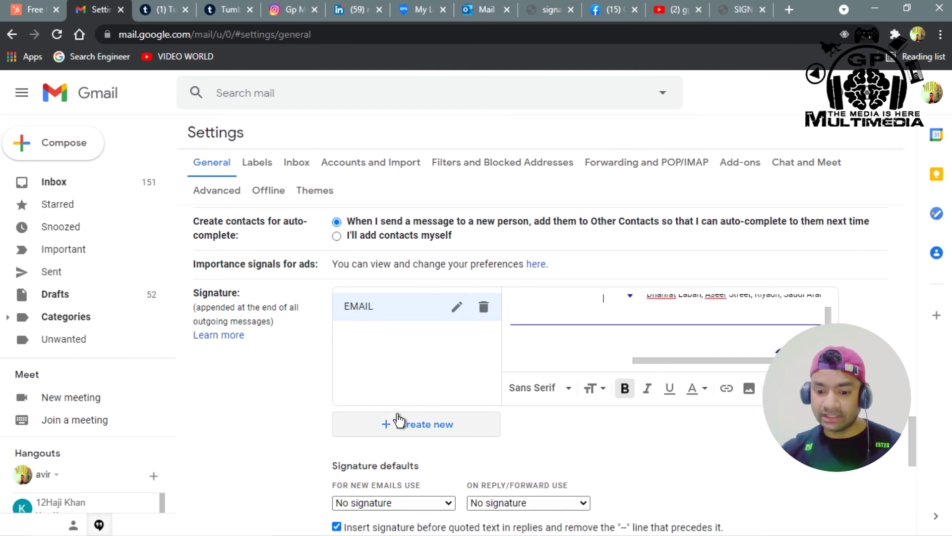
{"action": "scroll", "coordinate": [405, 423], "scroll_direction": "down", "scroll_amount": 3}
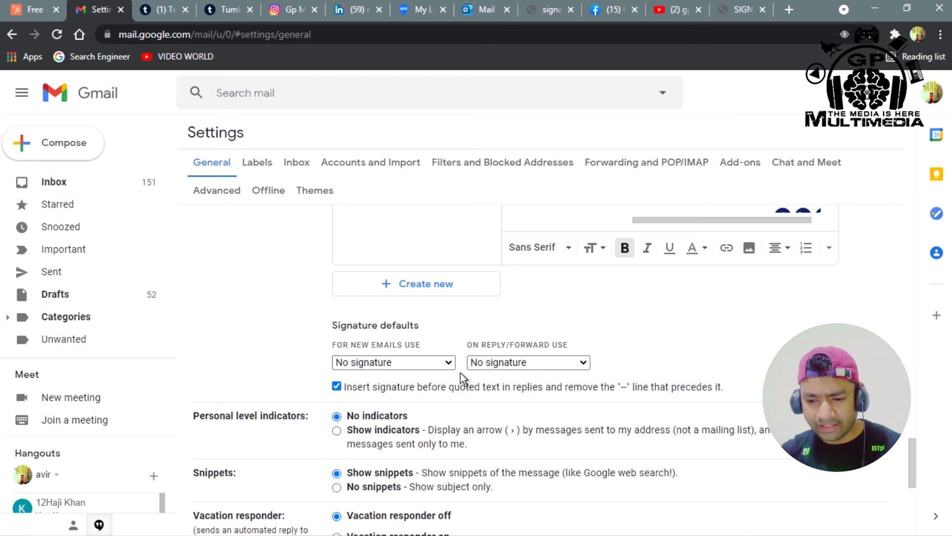
Make EMAIL the default signature for new emails and replies/forwards, and save the changes.
{"action": "left_click", "coordinate": [448, 364]}
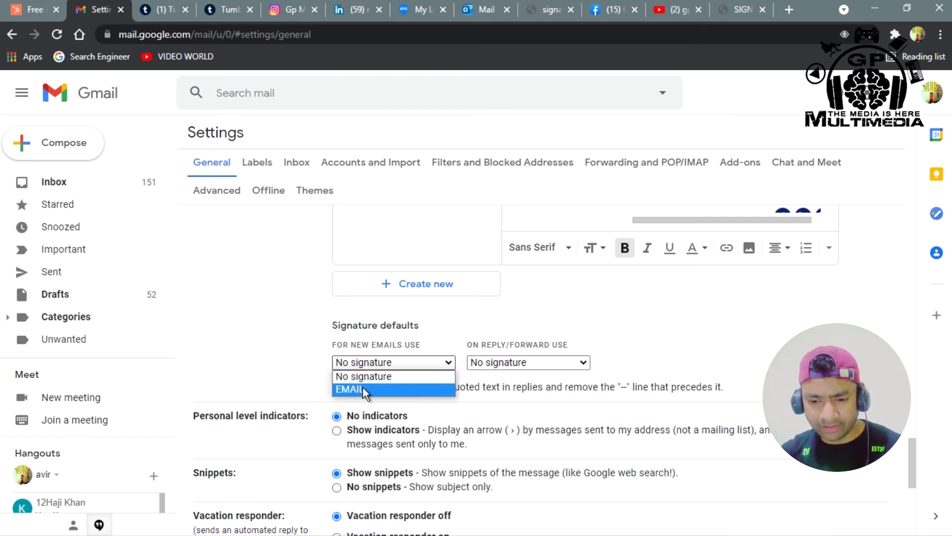
{"action": "left_click", "coordinate": [396, 390]}
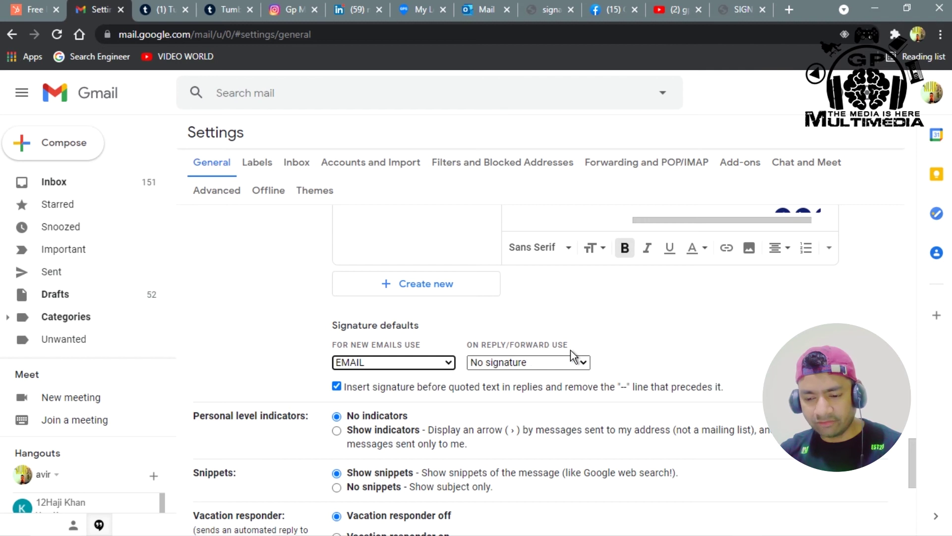
{"action": "left_click", "coordinate": [535, 363]}
{"action": "left_click", "coordinate": [535, 389]}
{"action": "left_click", "coordinate": [627, 336]}
{"action": "scroll", "coordinate": [531, 374], "scroll_direction": "down", "scroll_amount": 5}
{"action": "scroll", "coordinate": [535, 375], "scroll_direction": "down", "scroll_amount": 1}
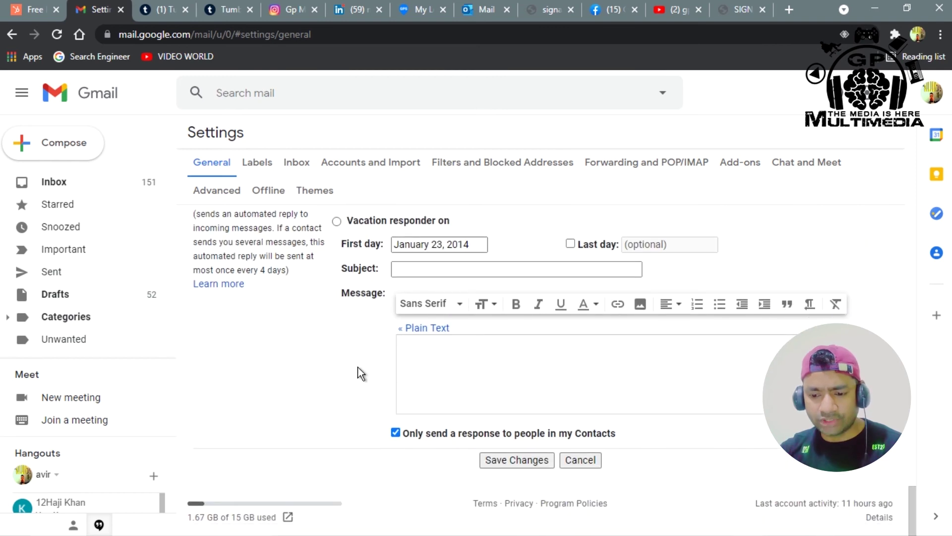
{"action": "left_click", "coordinate": [516, 461]}
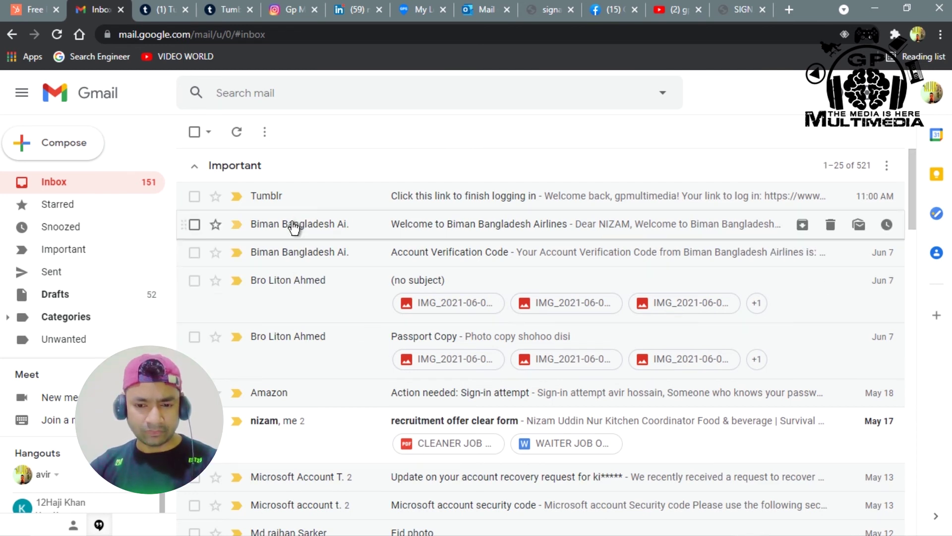
Compose a new email with TESTING as both the body and the subject.
{"action": "left_click", "coordinate": [63, 150]}
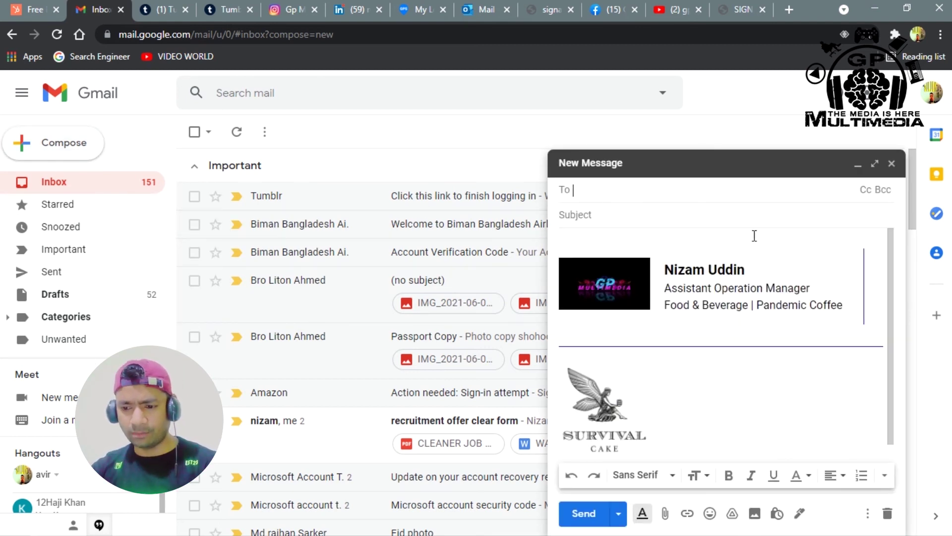
{"action": "left_click_drag", "start_coordinate": [888, 286], "coordinate": [892, 353]}
{"action": "scroll", "coordinate": [899, 274], "scroll_direction": "up", "scroll_amount": 2}
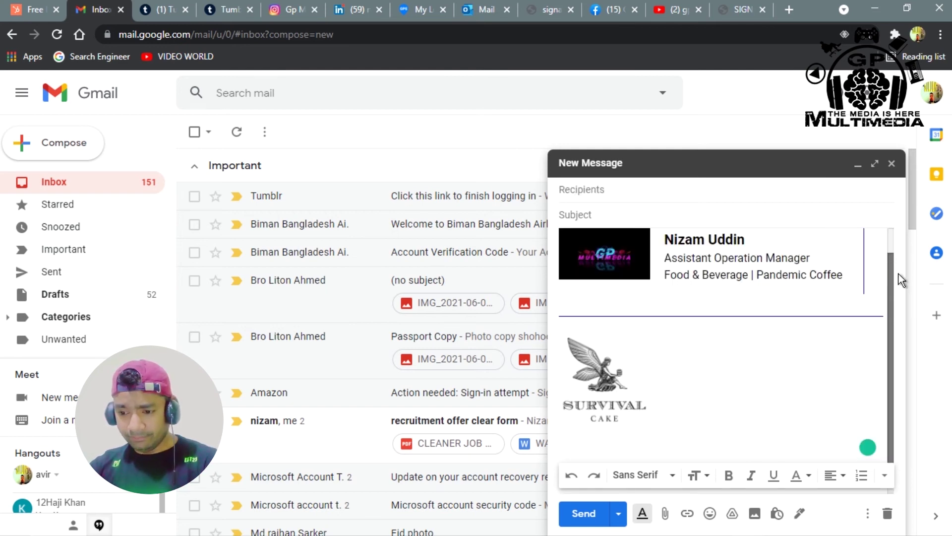
{"action": "scroll", "coordinate": [866, 307], "scroll_direction": "up", "scroll_amount": 1}
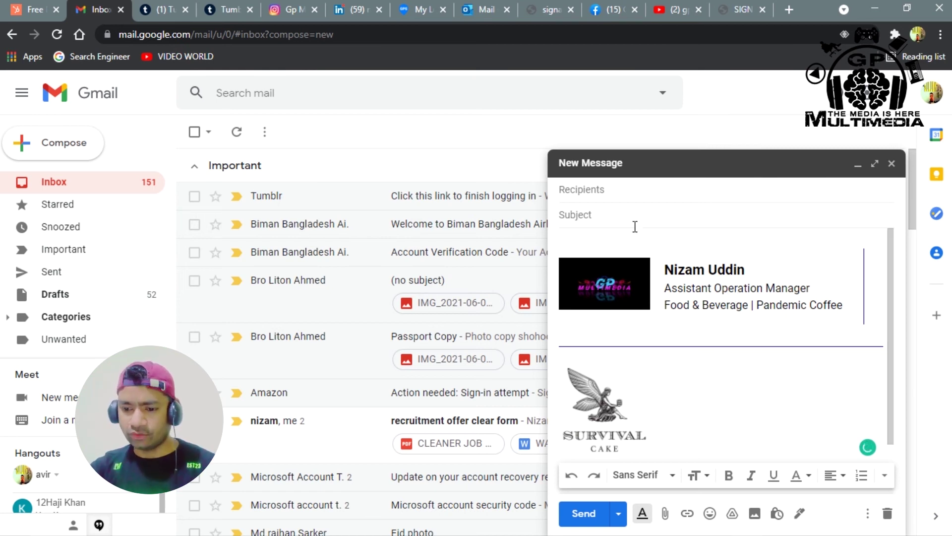
{"action": "type", "text": "TESTING"}
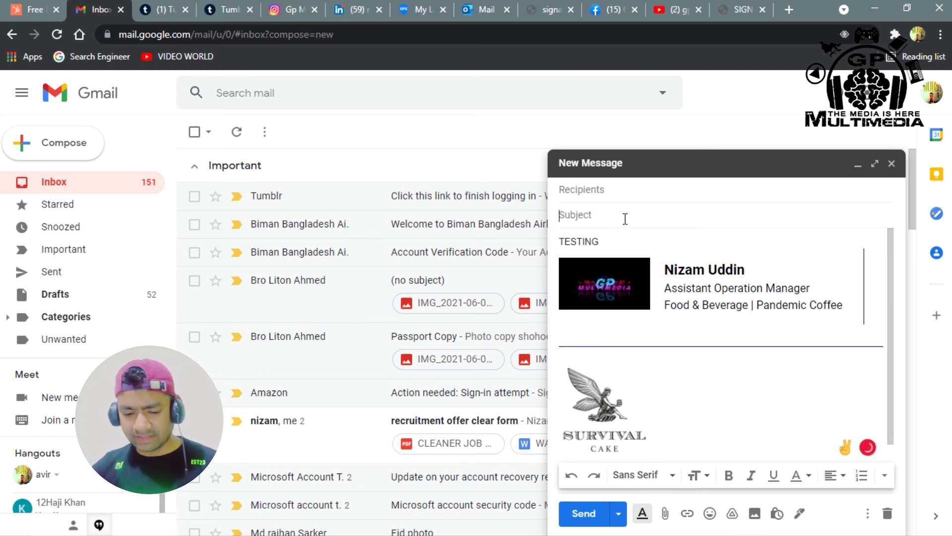
{"action": "type", "text": "TESTING"}
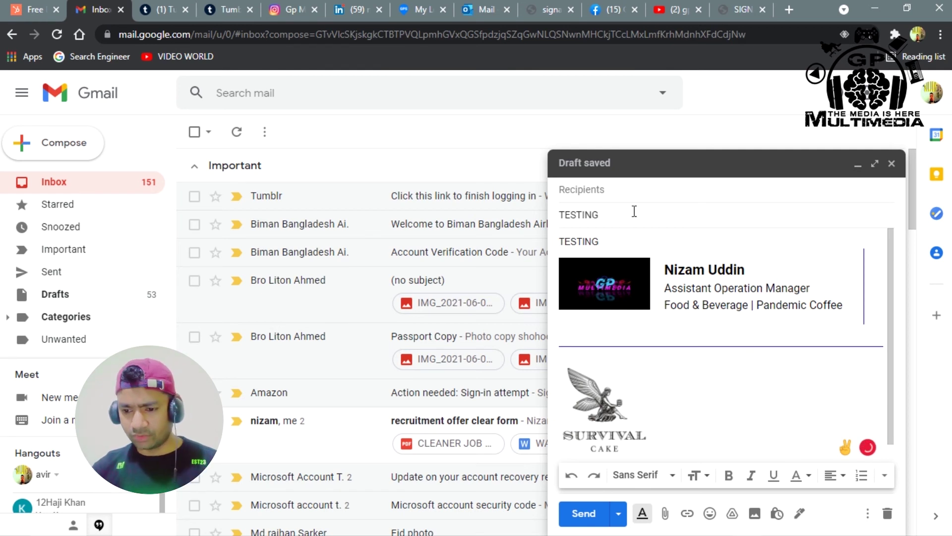
Address the email to the recipient's Hotmail address and send it.
{"action": "left_click", "coordinate": [642, 190]}
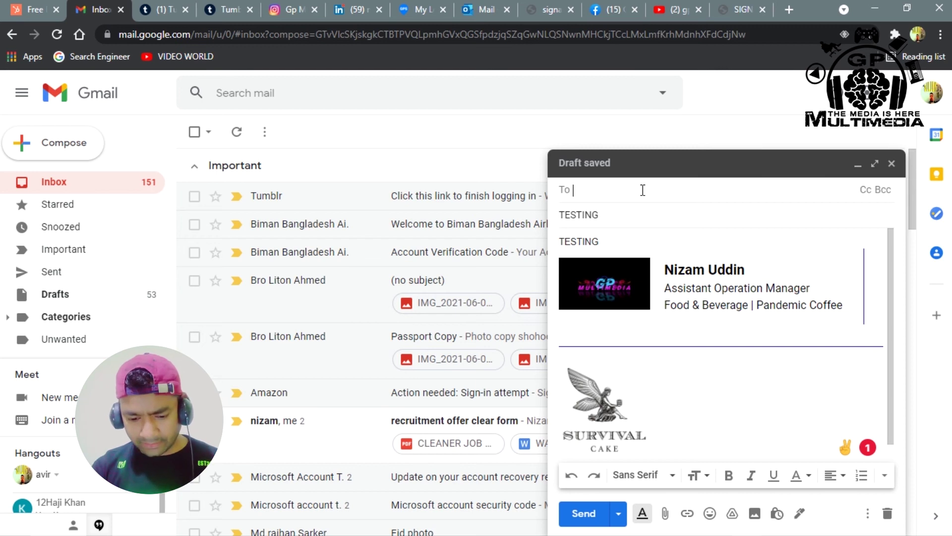
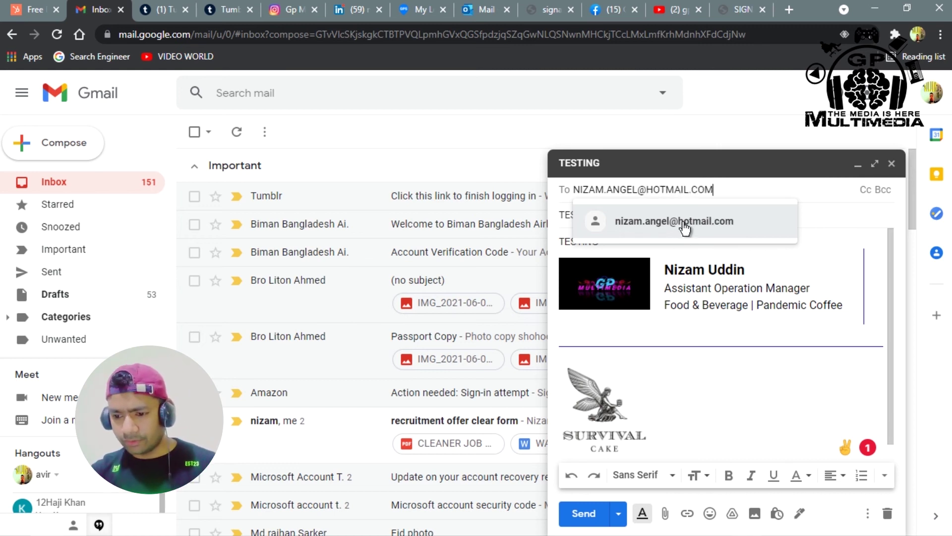
{"action": "left_click", "coordinate": [680, 221]}
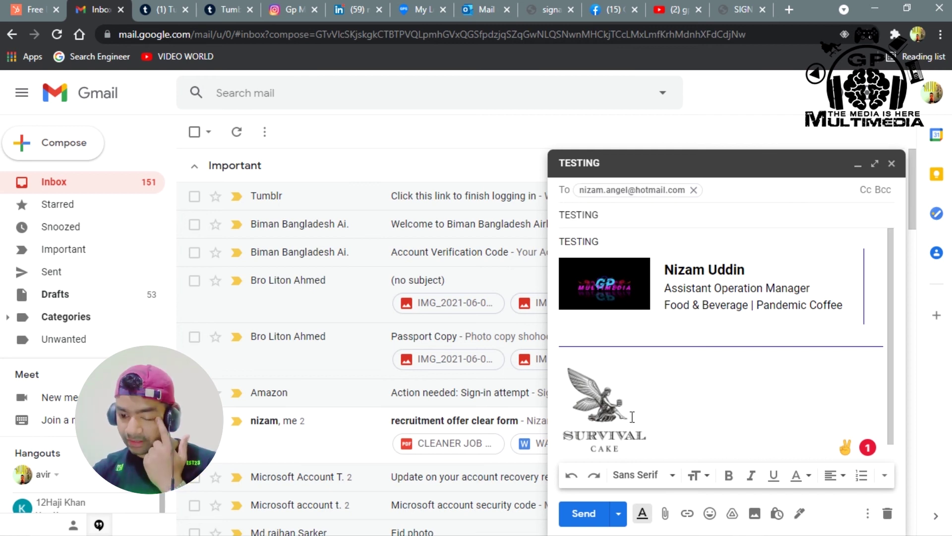
{"action": "left_click", "coordinate": [584, 514]}
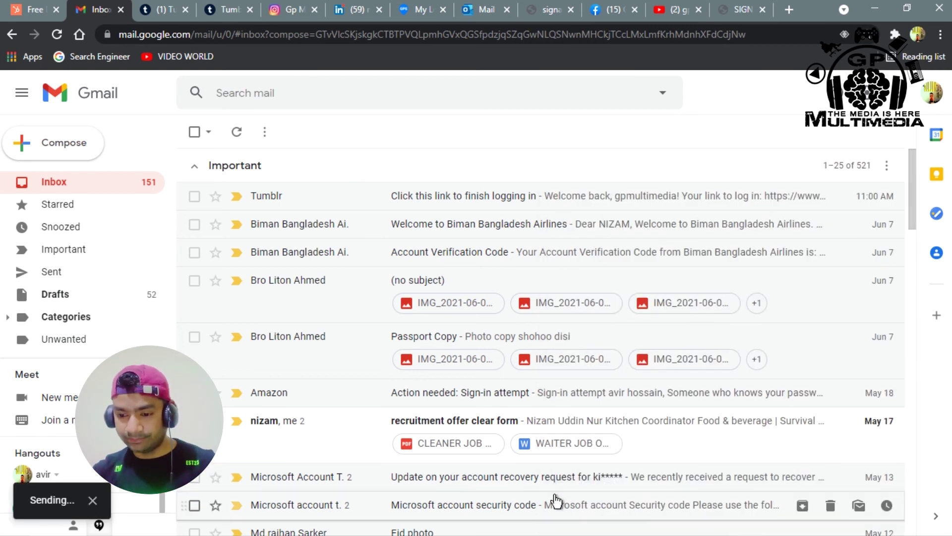
{"action": "key", "text": "ctrl+8"}
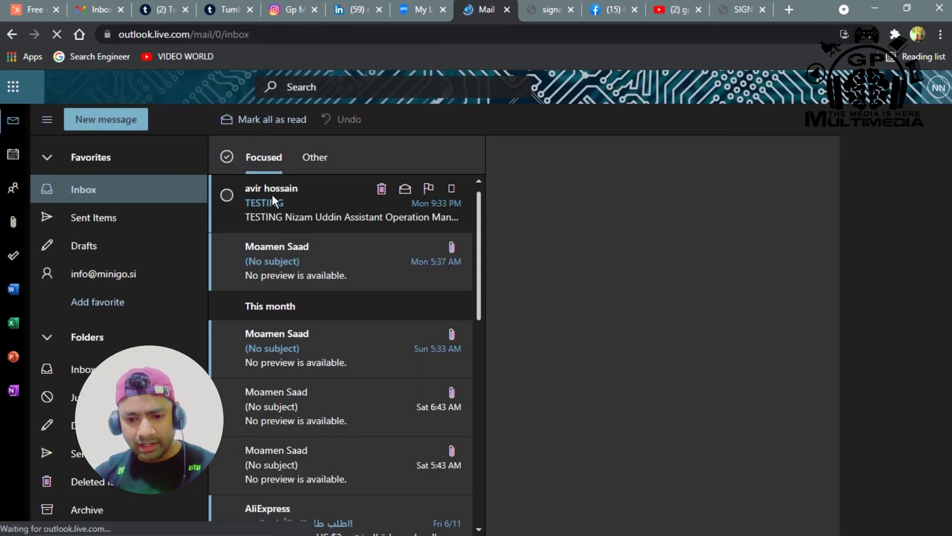
Open the TESTING email in the Outlook inbox to view its rendered signature.
{"action": "left_click", "coordinate": [329, 208]}
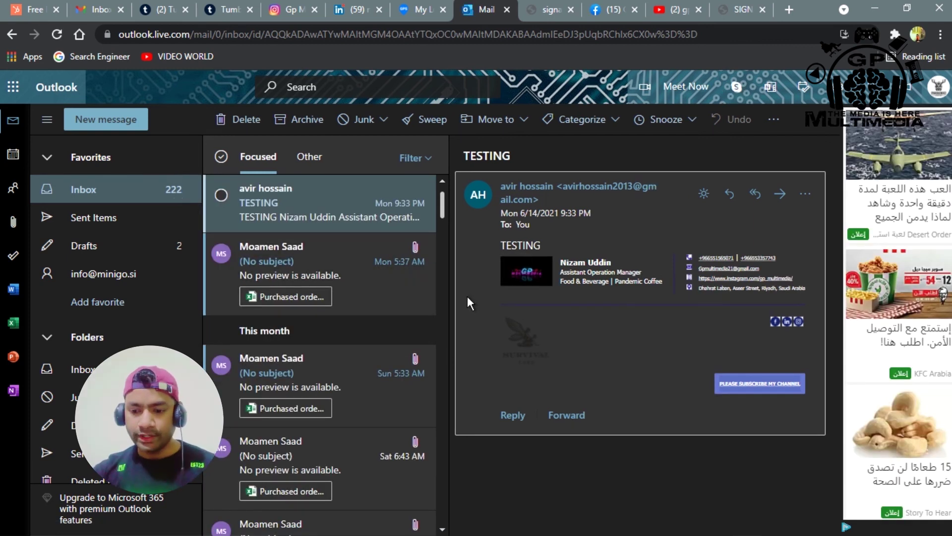
{"action": "mouse_move", "coordinate": [526, 272]}
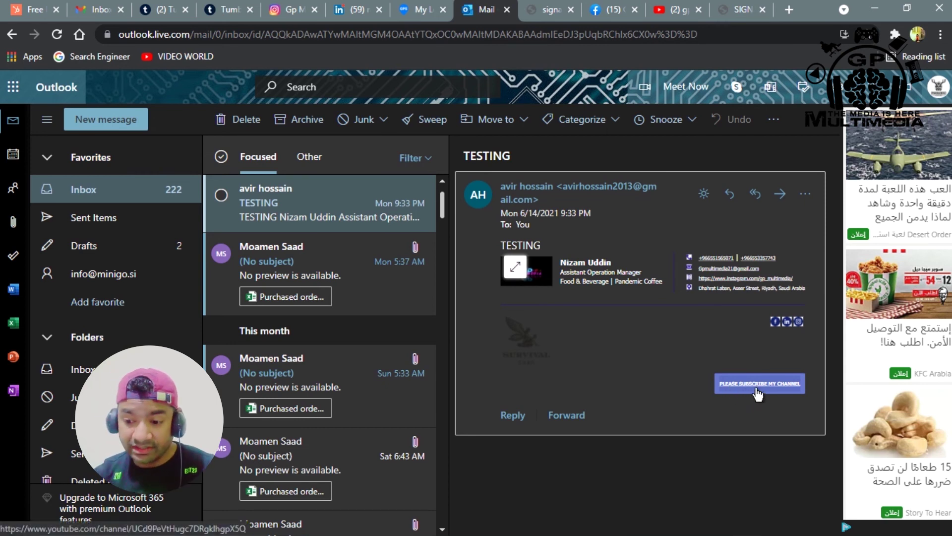
Test the signature's subscribe button, Instagram, LinkedIn and phone links from the TESTING email.
{"action": "left_click", "coordinate": [789, 392]}
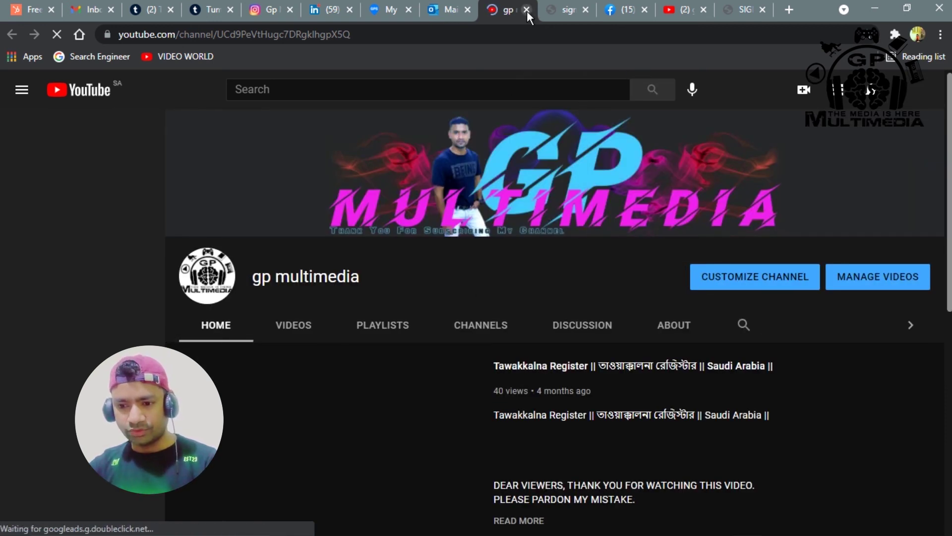
{"action": "key", "text": "ctrl+w"}
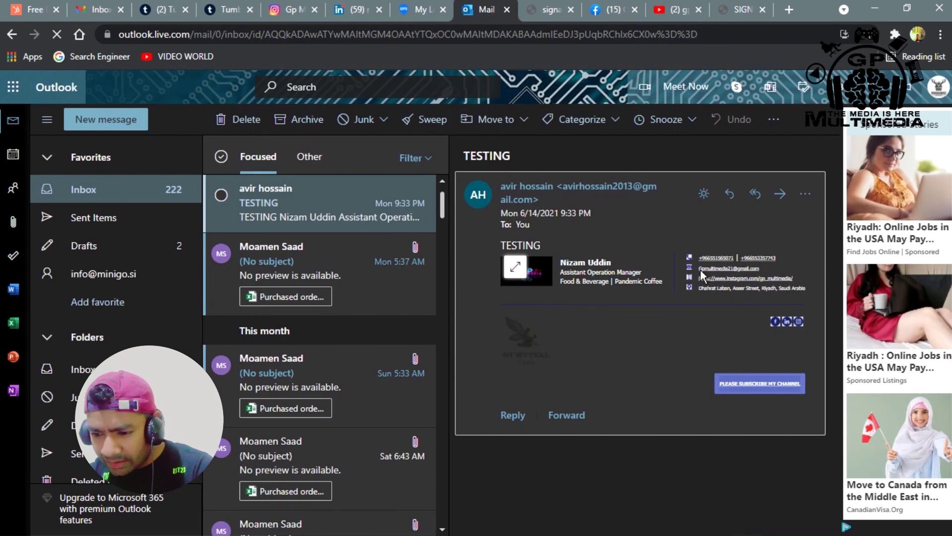
{"action": "left_click", "coordinate": [799, 321]}
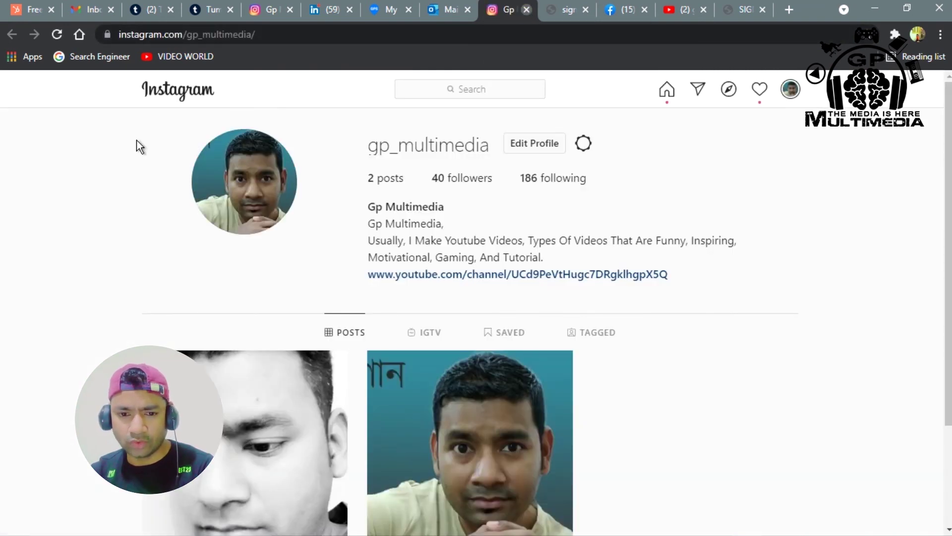
{"action": "key", "text": "ctrl+w"}
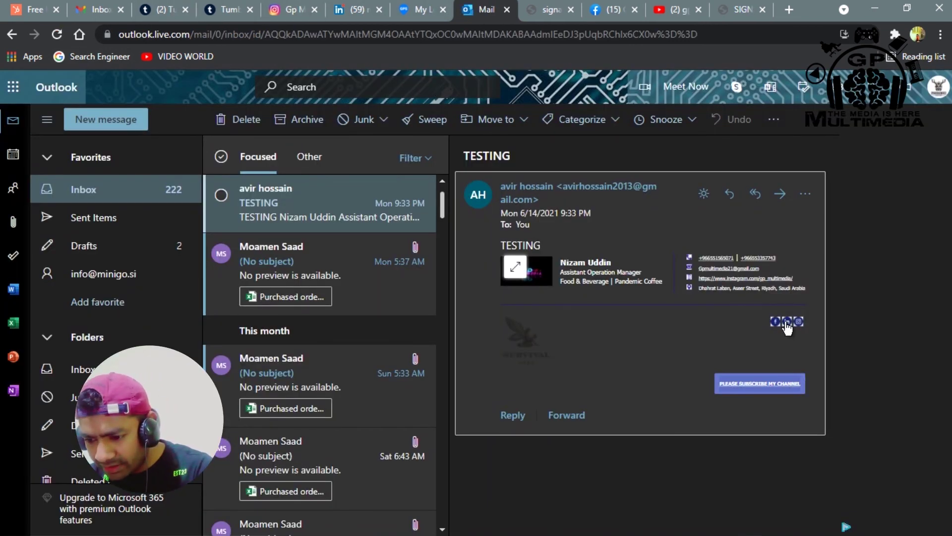
{"action": "left_click", "coordinate": [787, 322]}
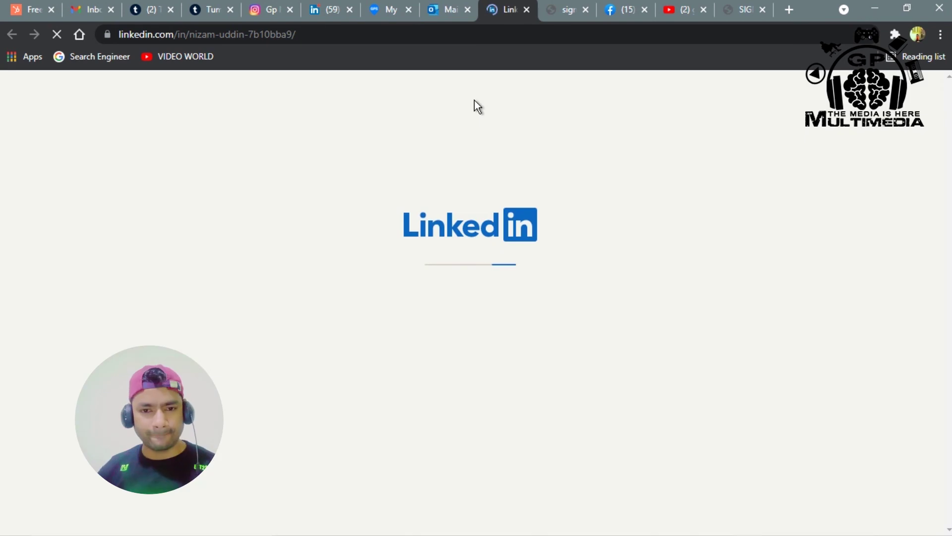
{"action": "left_click", "coordinate": [449, 11]}
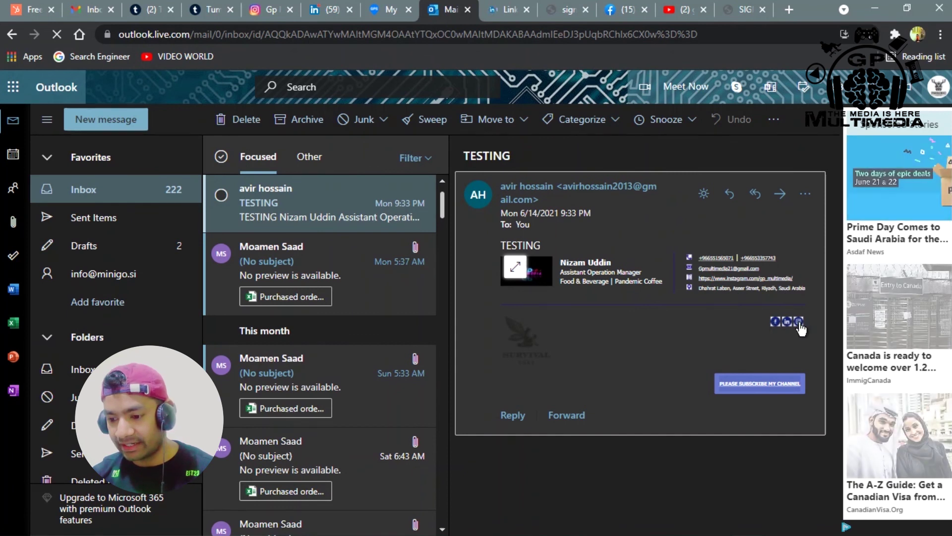
{"action": "left_click", "coordinate": [766, 259]}
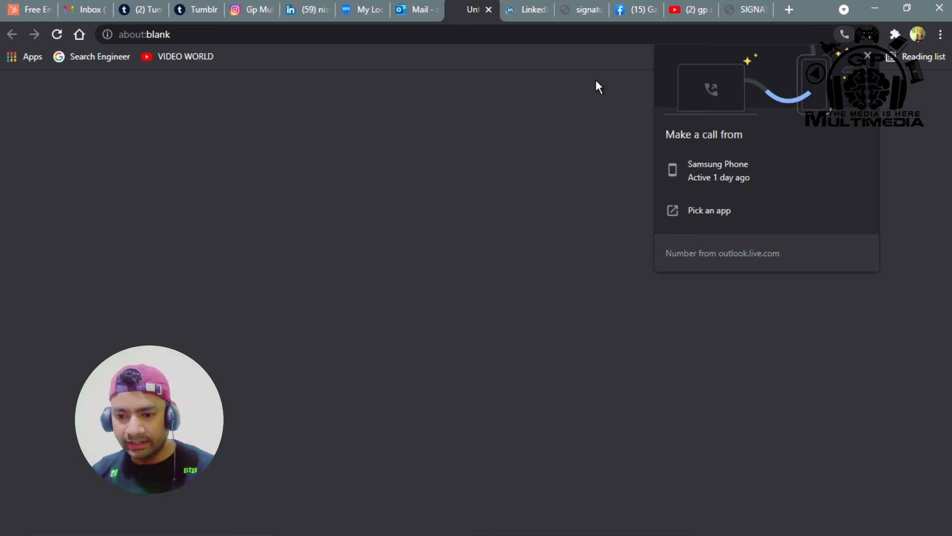
Test the signature's e-mail and Instagram website links, returning to the TESTING email each time.
{"action": "left_click", "coordinate": [418, 14]}
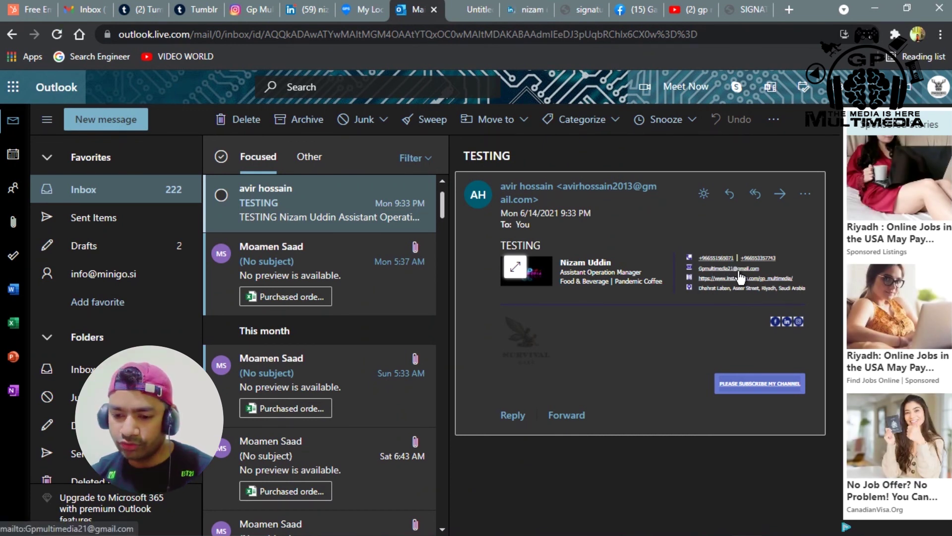
{"action": "left_click", "coordinate": [547, 260]}
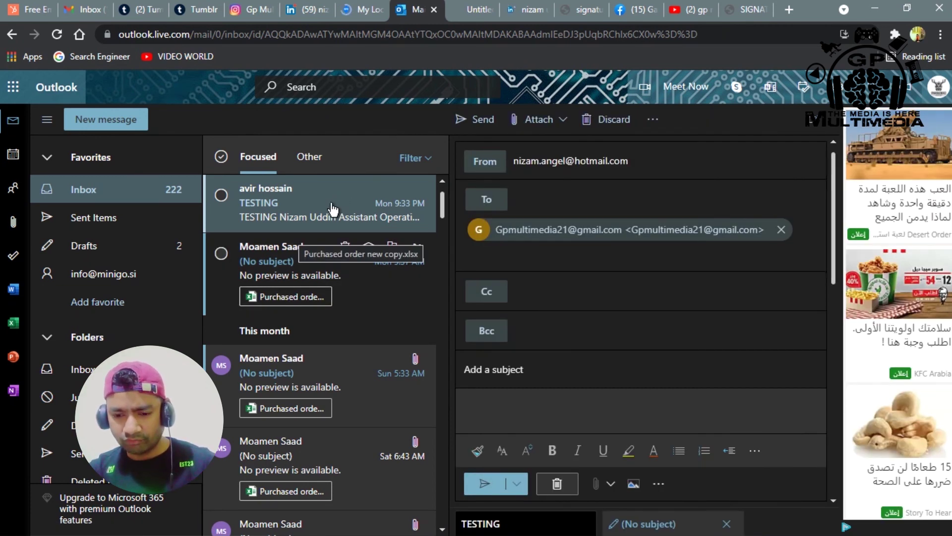
{"action": "left_click", "coordinate": [332, 209]}
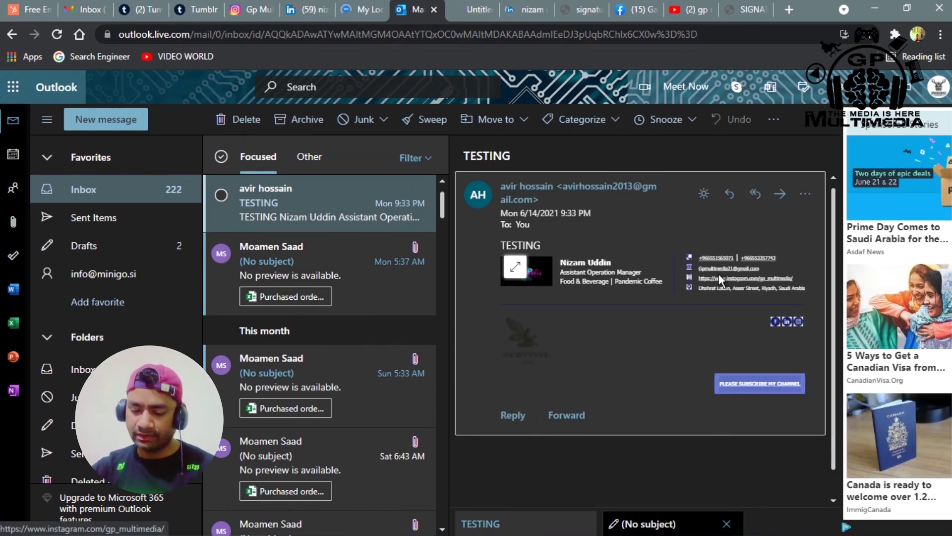
{"action": "left_click", "coordinate": [752, 278]}
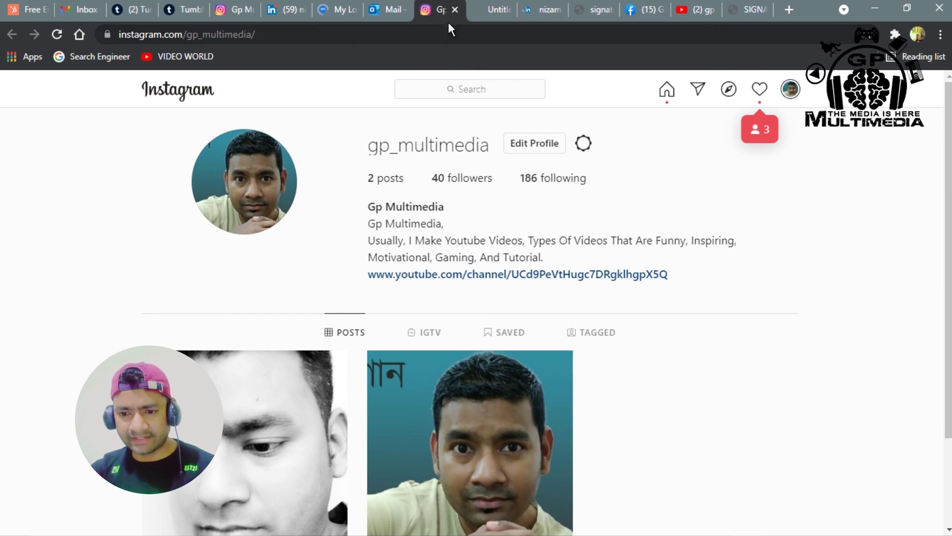
{"action": "left_click", "coordinate": [455, 9]}
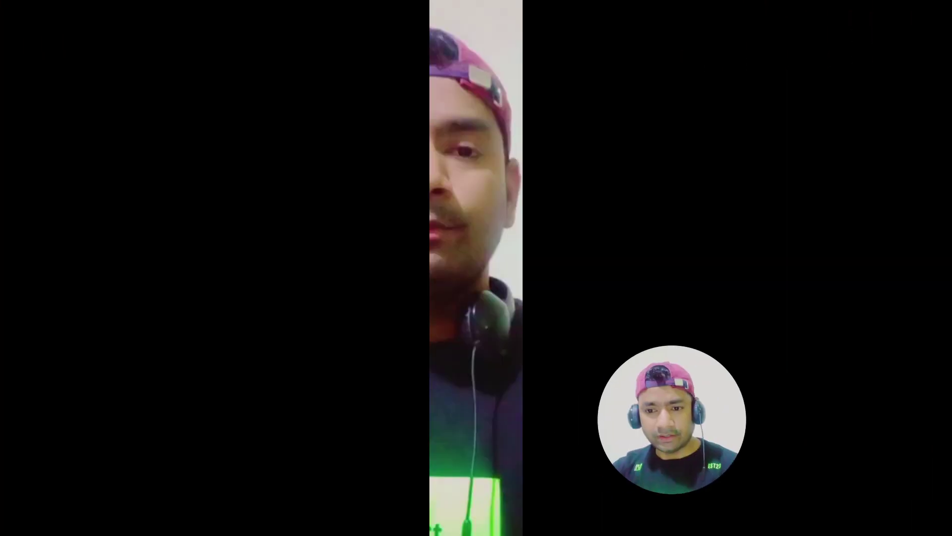